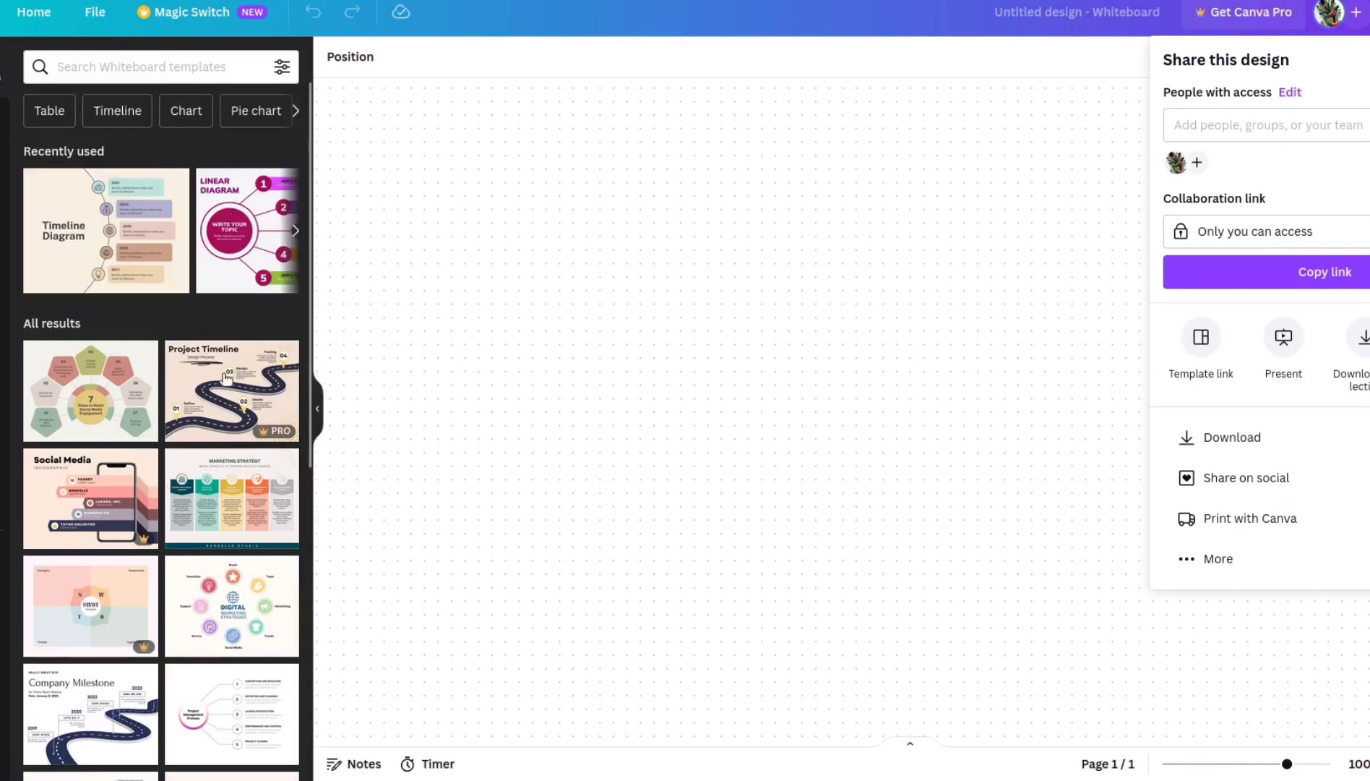
pyautogui.scroll(-1, 198, 547)
pyautogui.scroll(-1, 198, 547)
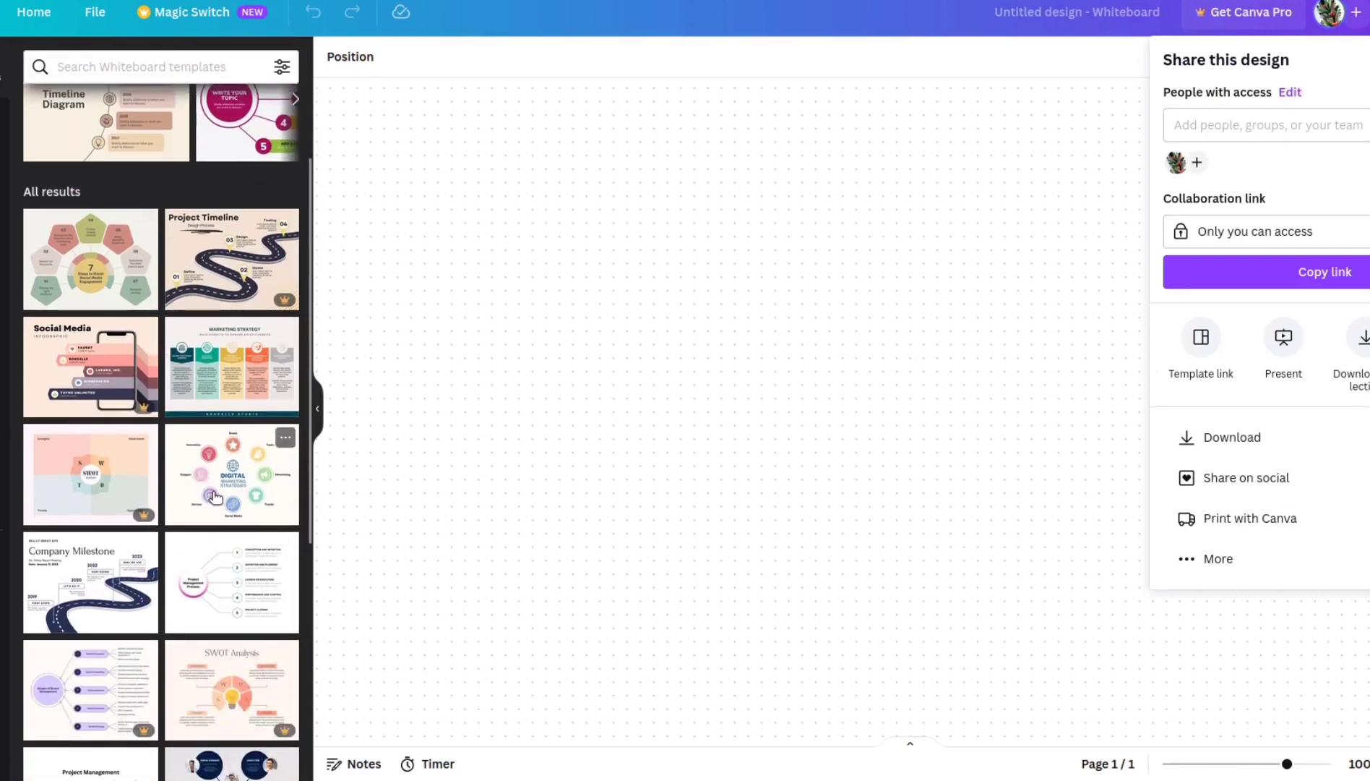
pyautogui.scroll(-3, 214, 482)
pyautogui.scroll(-1, 235, 588)
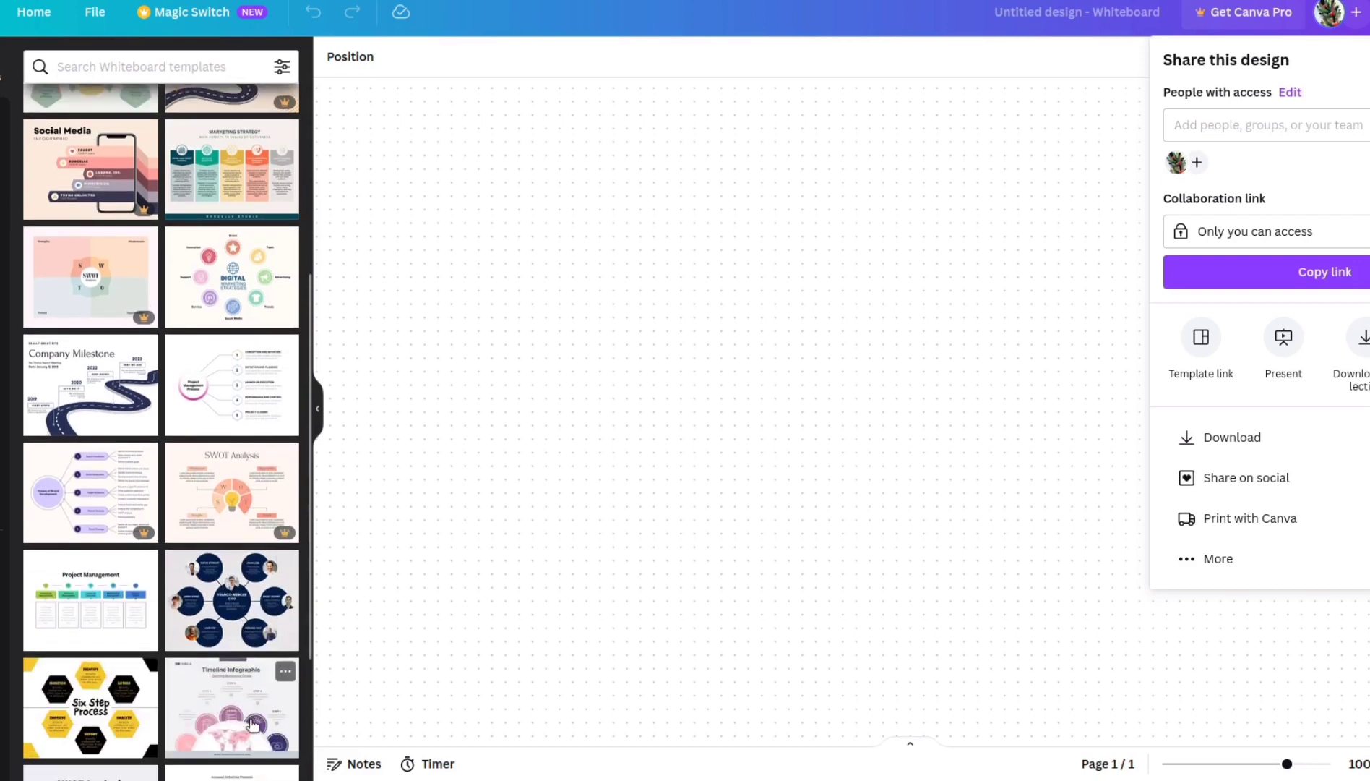
pyautogui.scroll(-1, 244, 705)
# Add the five-step Project Management infographic template and replace its title with 'OUR SERVICES'.
pyautogui.click(114, 547)
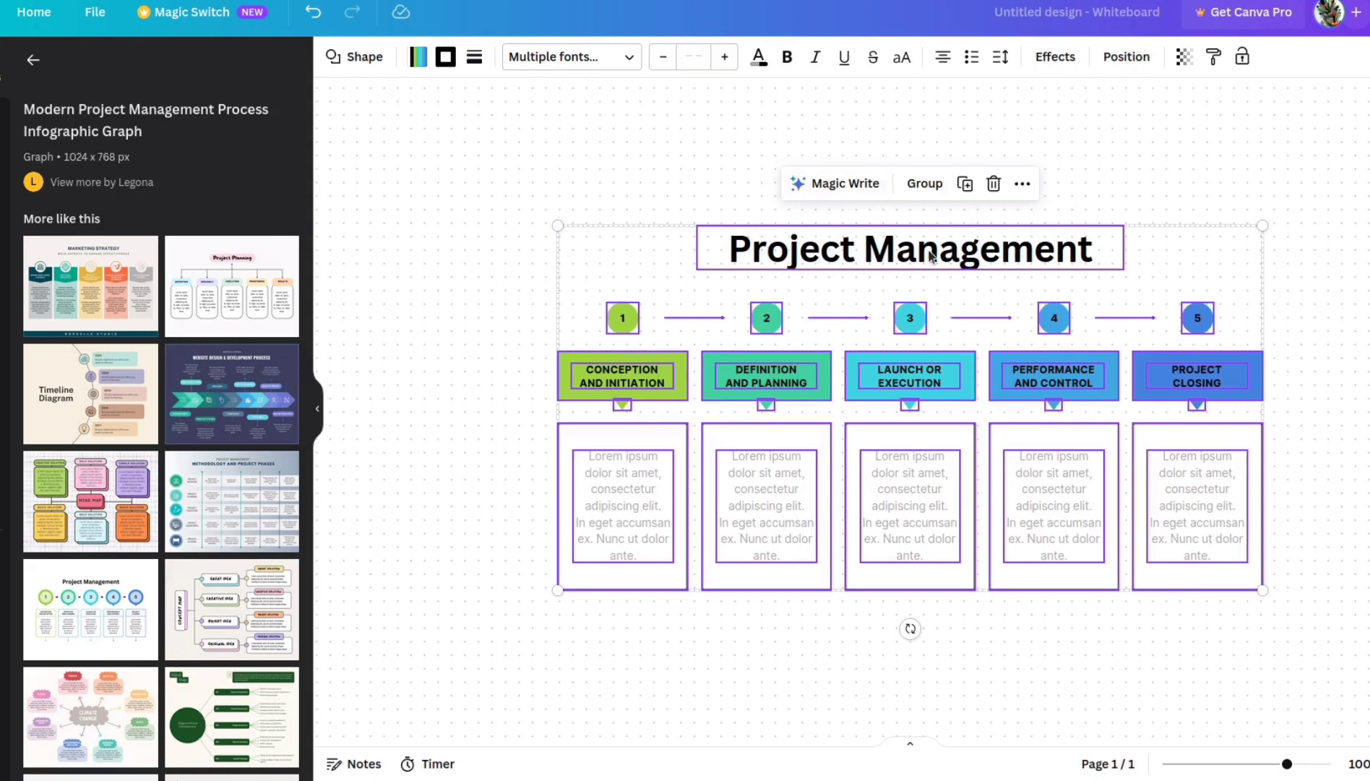
pyautogui.click(455, 309)
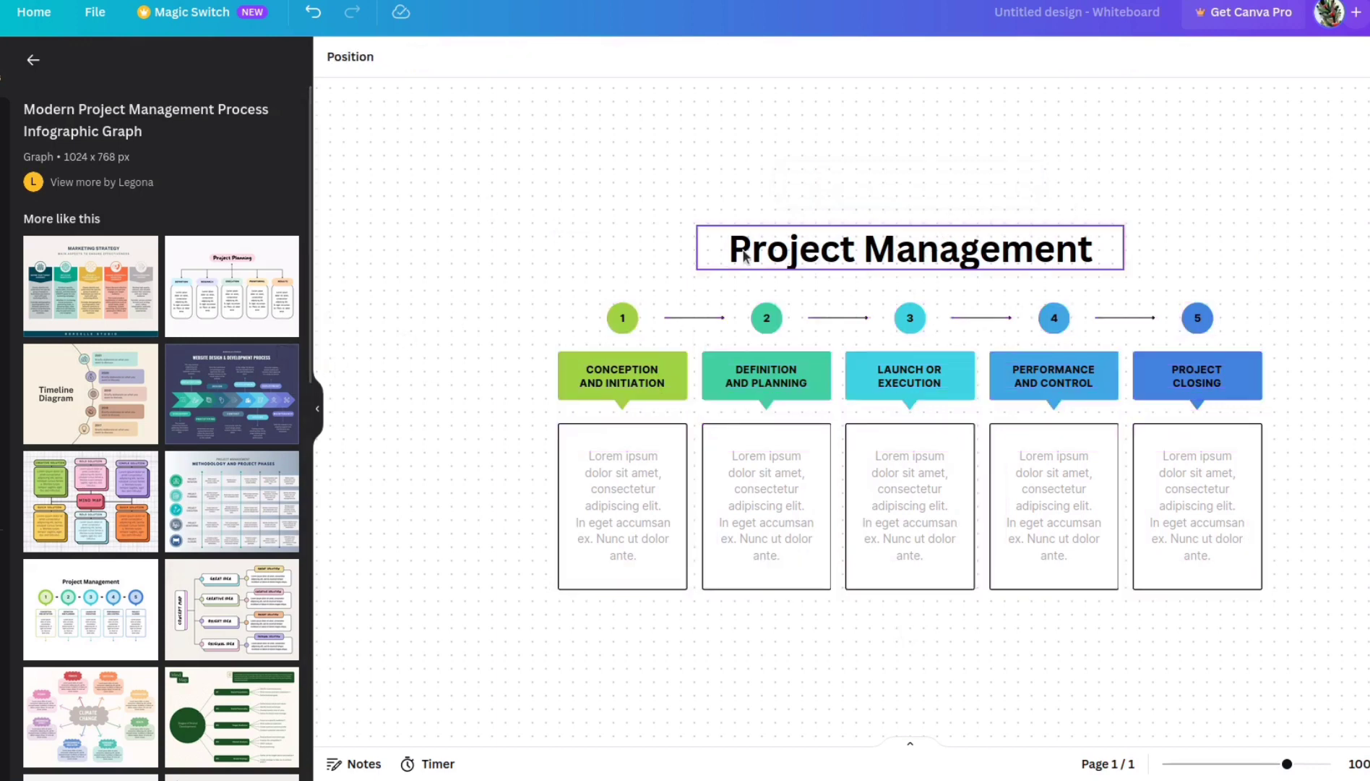
pyautogui.doubleClick(787, 249)
pyautogui.click(755, 249)
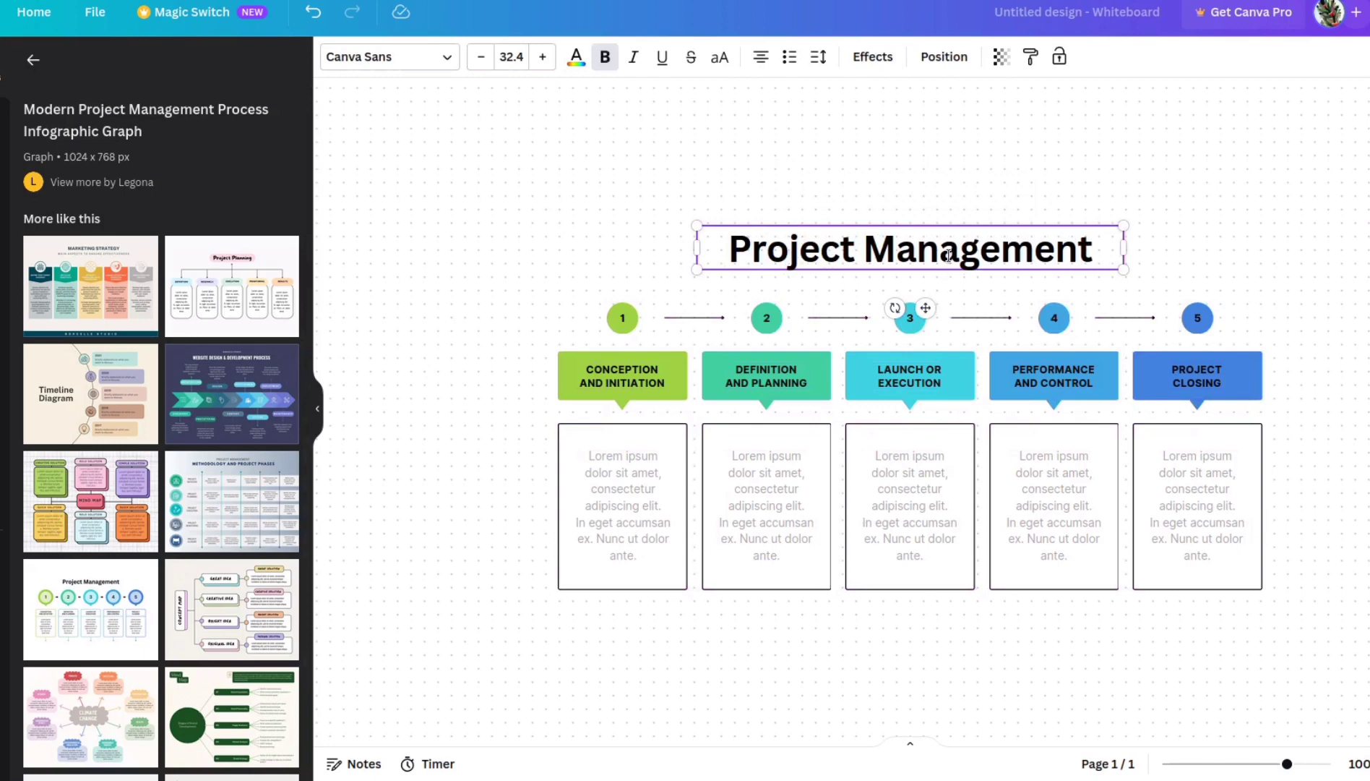
pyautogui.click(1092, 252)
pyautogui.doubleClick(1087, 252)
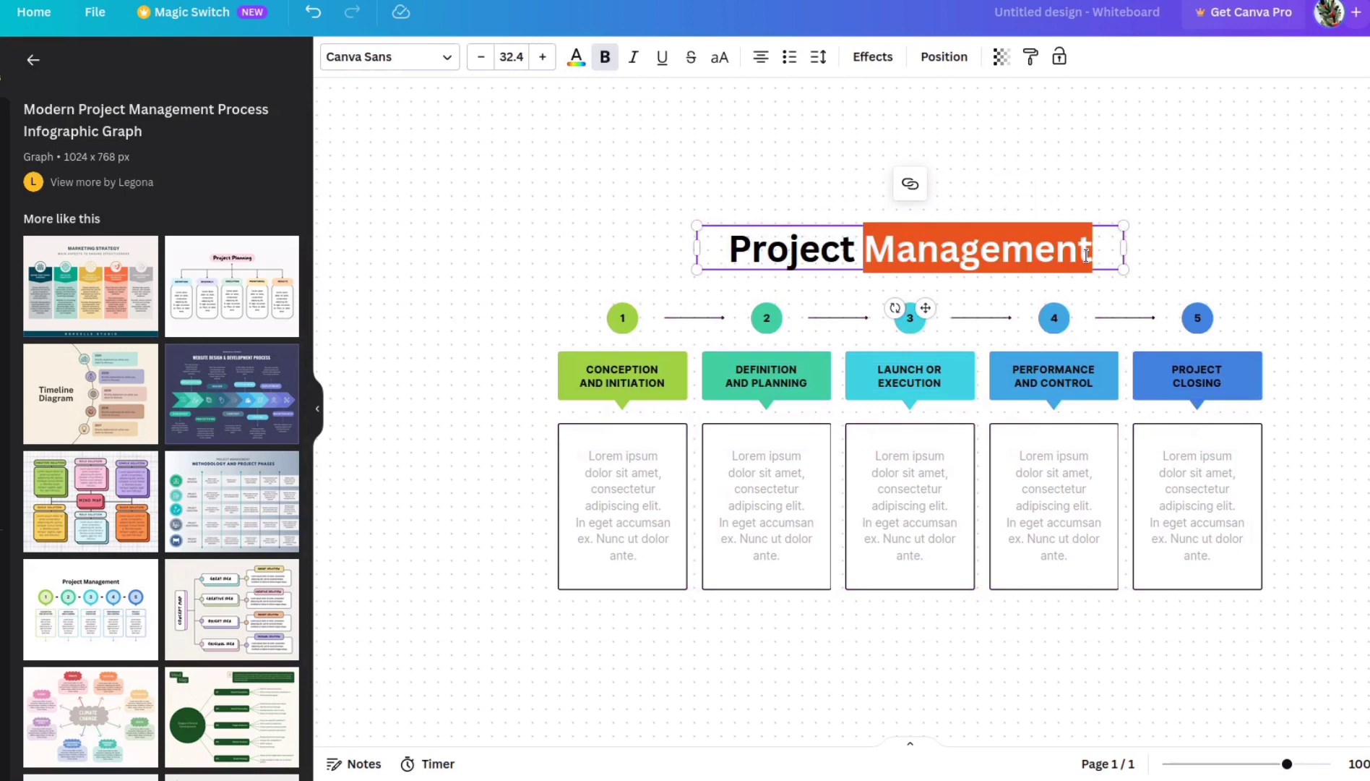
pyautogui.write('\\\\')
pyautogui.press('BackSpace')
pyautogui.press('BackSpace')
pyautogui.press('BackSpace')
pyautogui.press('BackSpace')
pyautogui.press('BackSpace')
pyautogui.press('BackSpace')
pyautogui.press('BackSpace')
pyautogui.press('BackSpace')
pyautogui.press('BackSpace')
pyautogui.press('BackSpace')
pyautogui.write('OUR SERVICES')
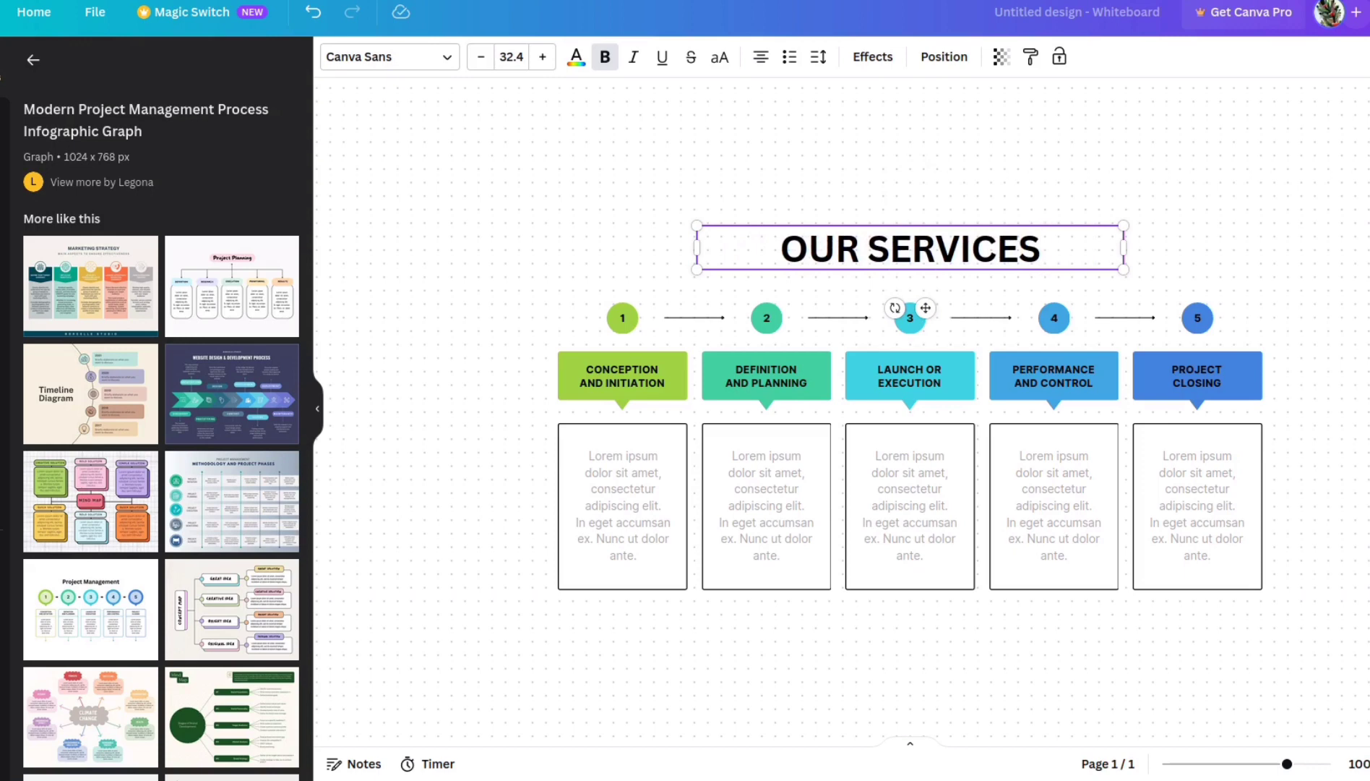
# Replace CONCEPTION AND INITIATION with 'SOCIAL MEDIA MARKETING' and widen its text box.
pyautogui.doubleClick(641, 385)
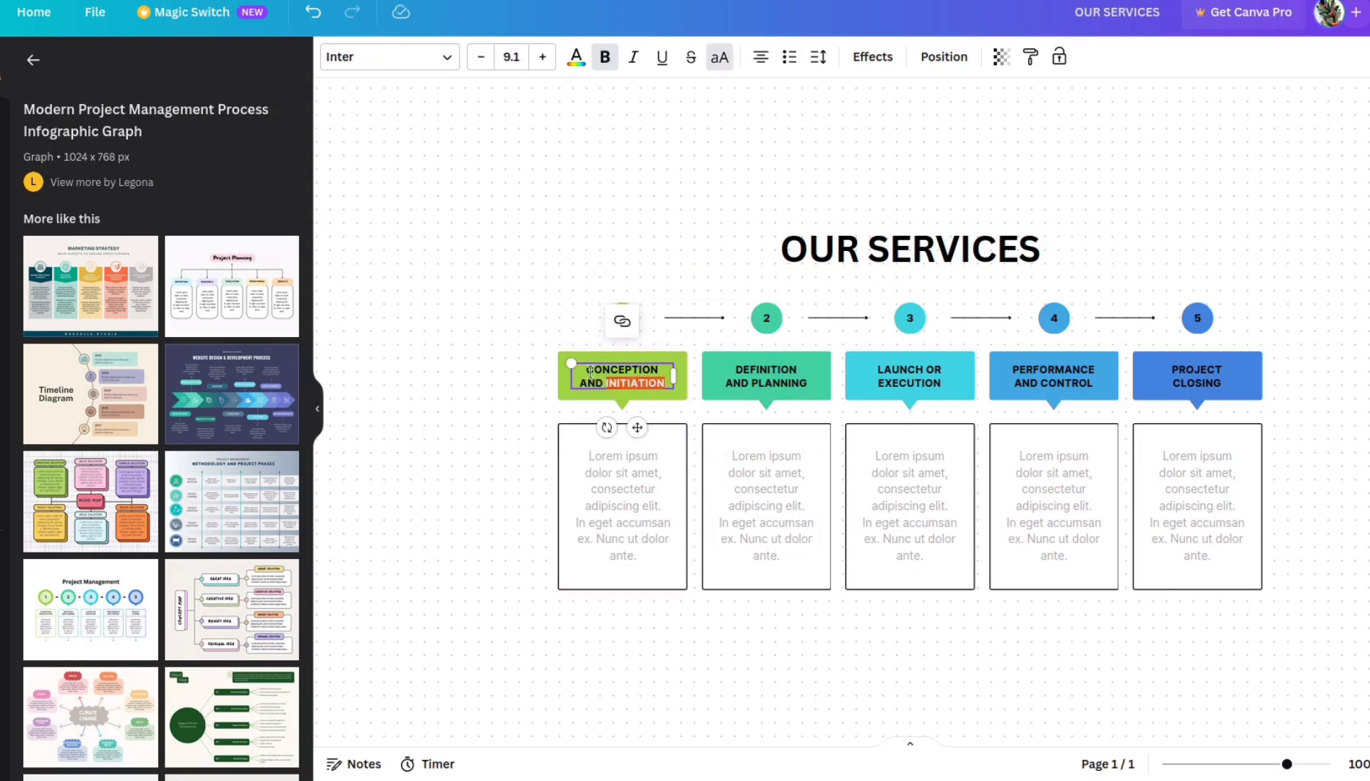
pyautogui.moveTo(587, 372); pyautogui.dragTo(668, 386)
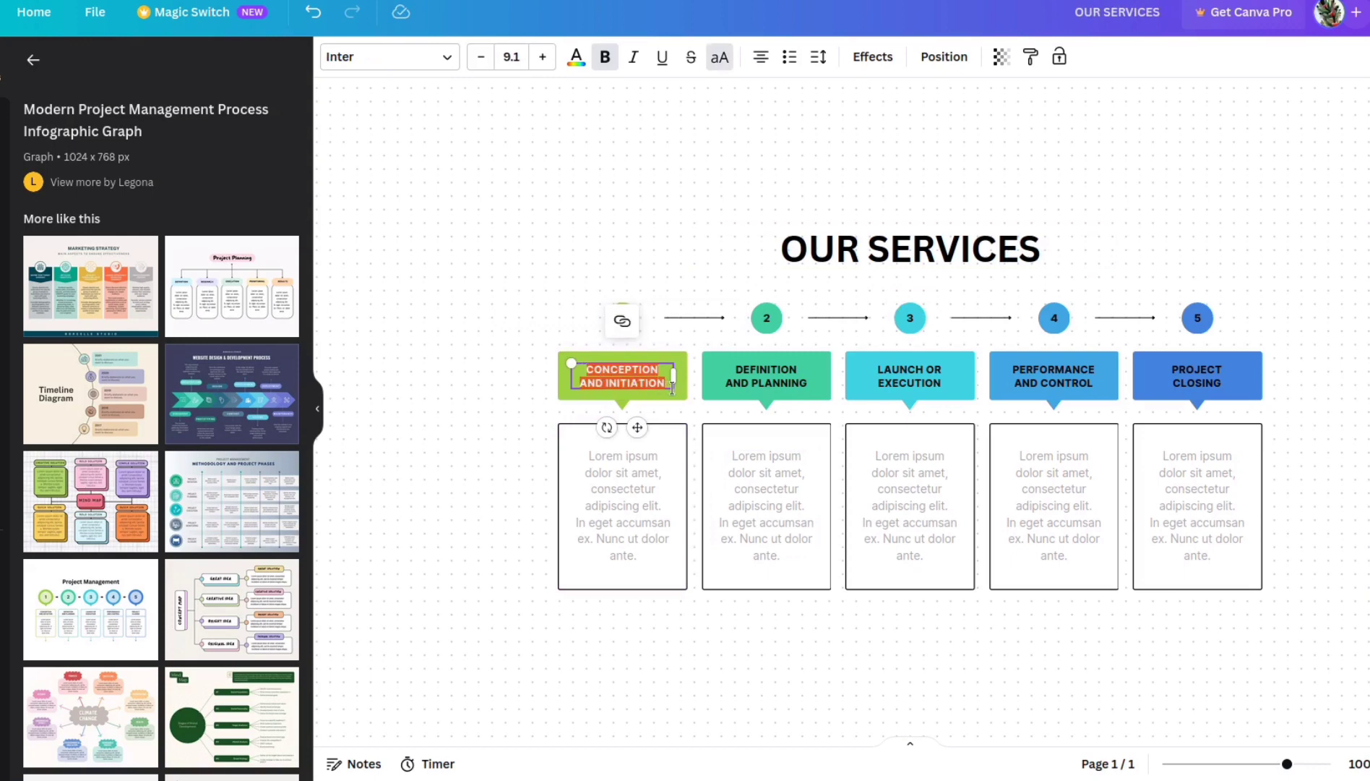
pyautogui.write('SOCIAL ')
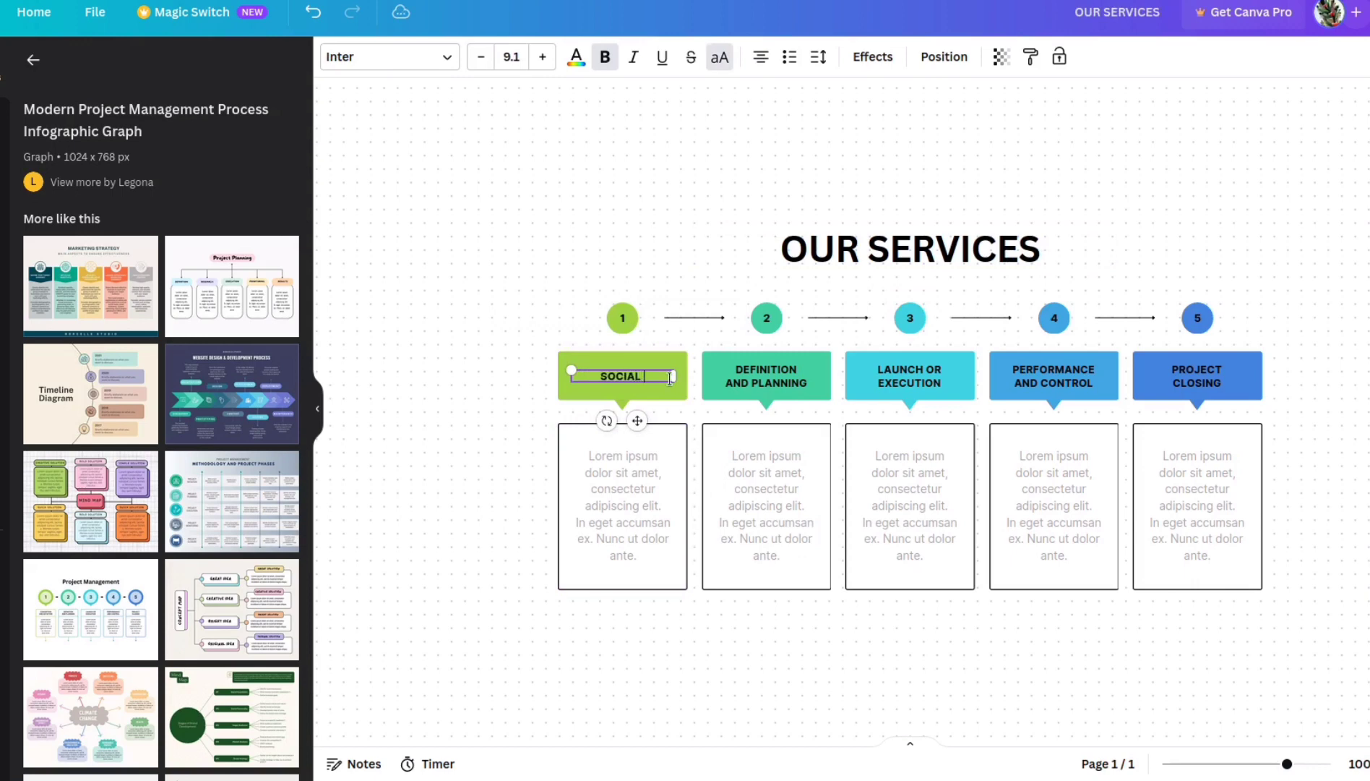
pyautogui.write('MEDIA')
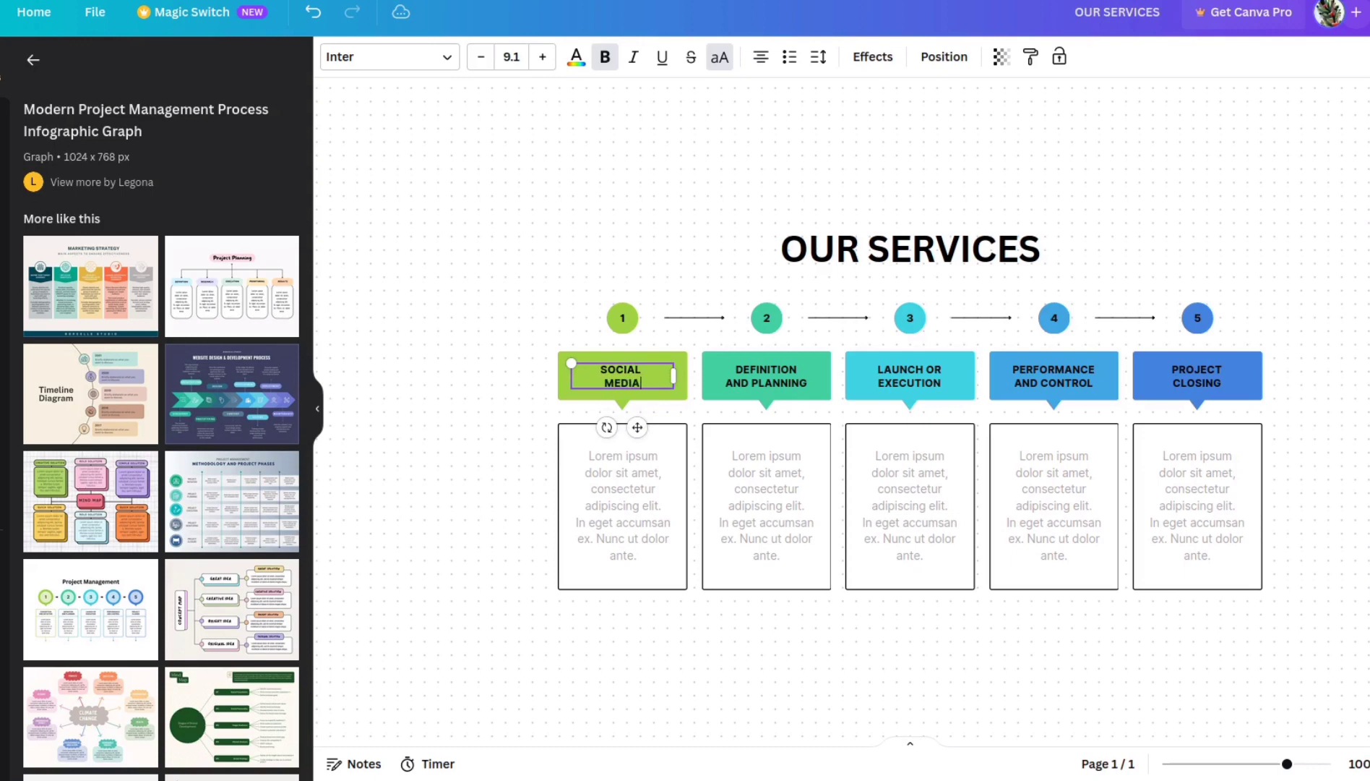
pyautogui.write(' MARKETING')
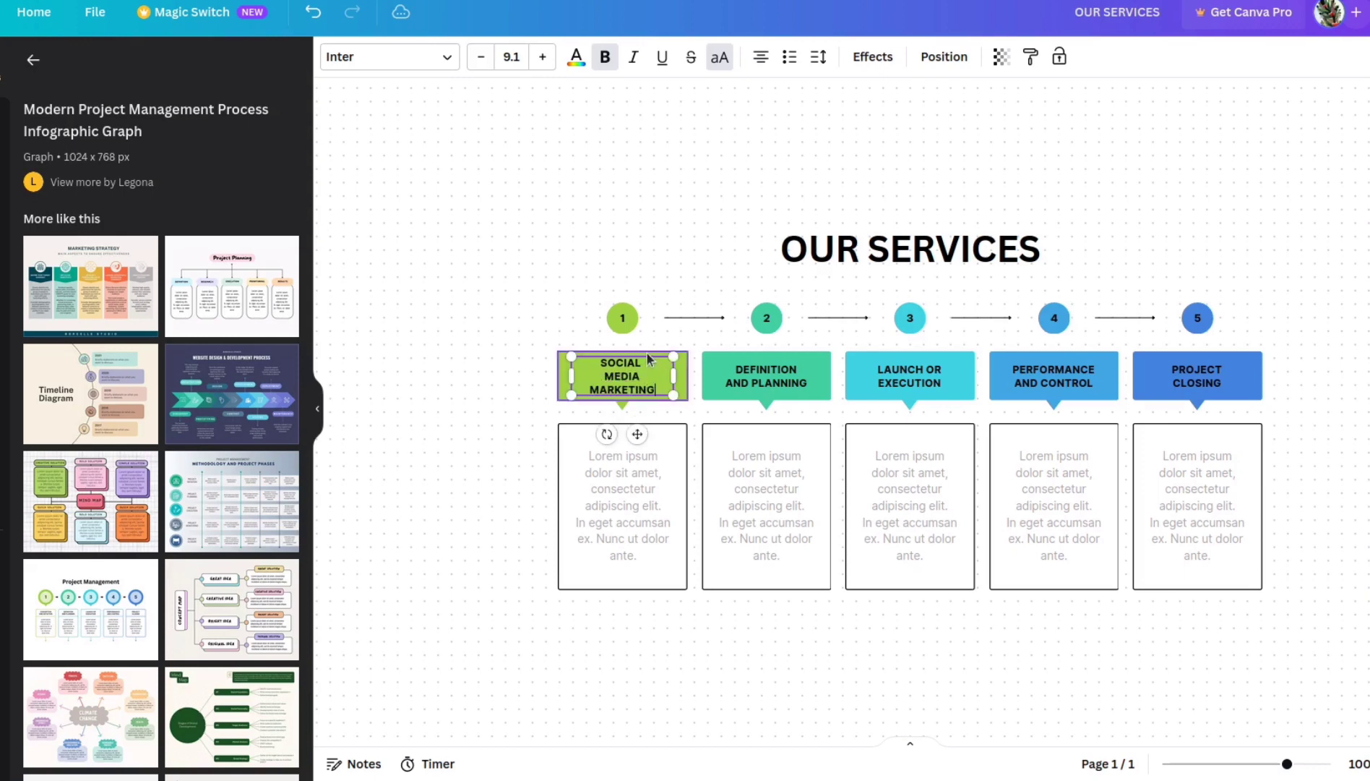
pyautogui.click(608, 373)
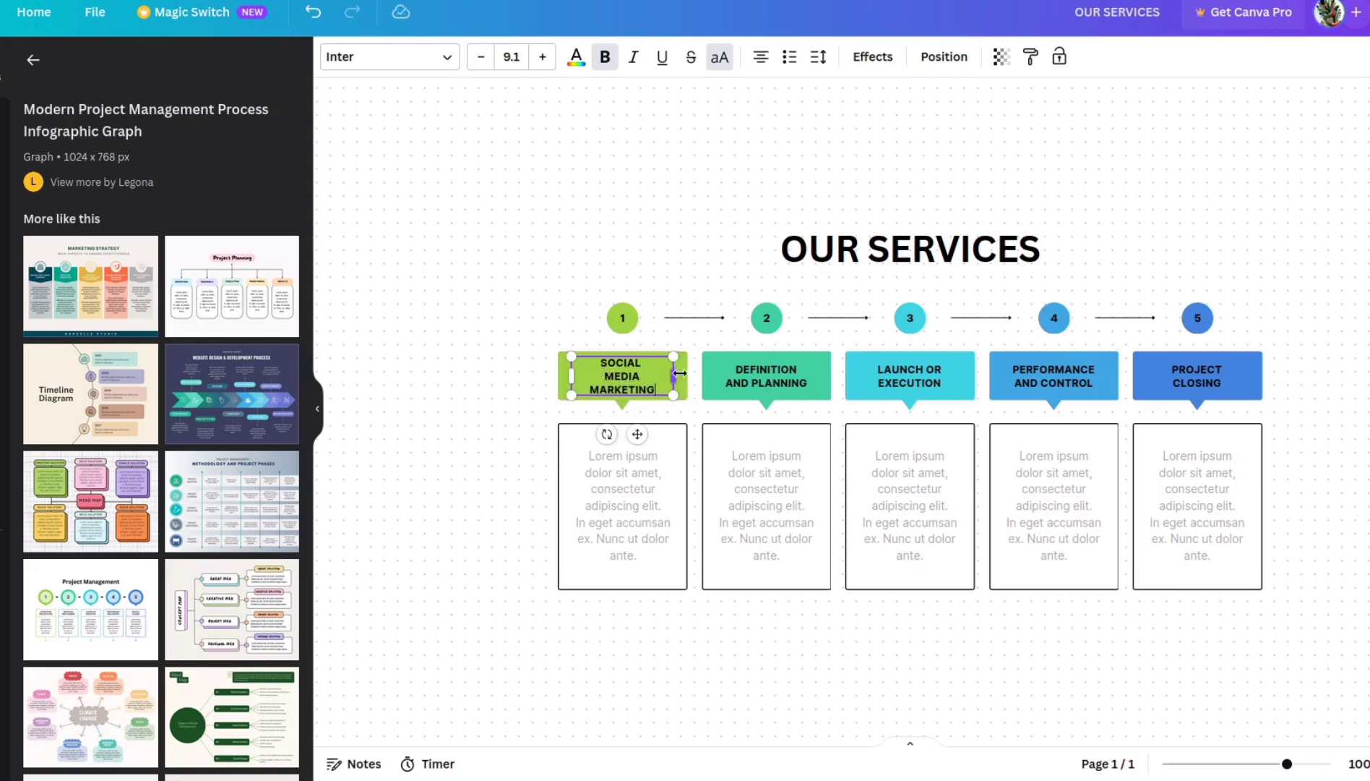
pyautogui.moveTo(672, 374); pyautogui.dragTo(683, 374)
pyautogui.click(634, 383)
pyautogui.moveTo(679, 374); pyautogui.dragTo(694, 375)
# Rename the second heading to 'WEBSITE DESIGN' split over two lines.
pyautogui.doubleClick(760, 381)
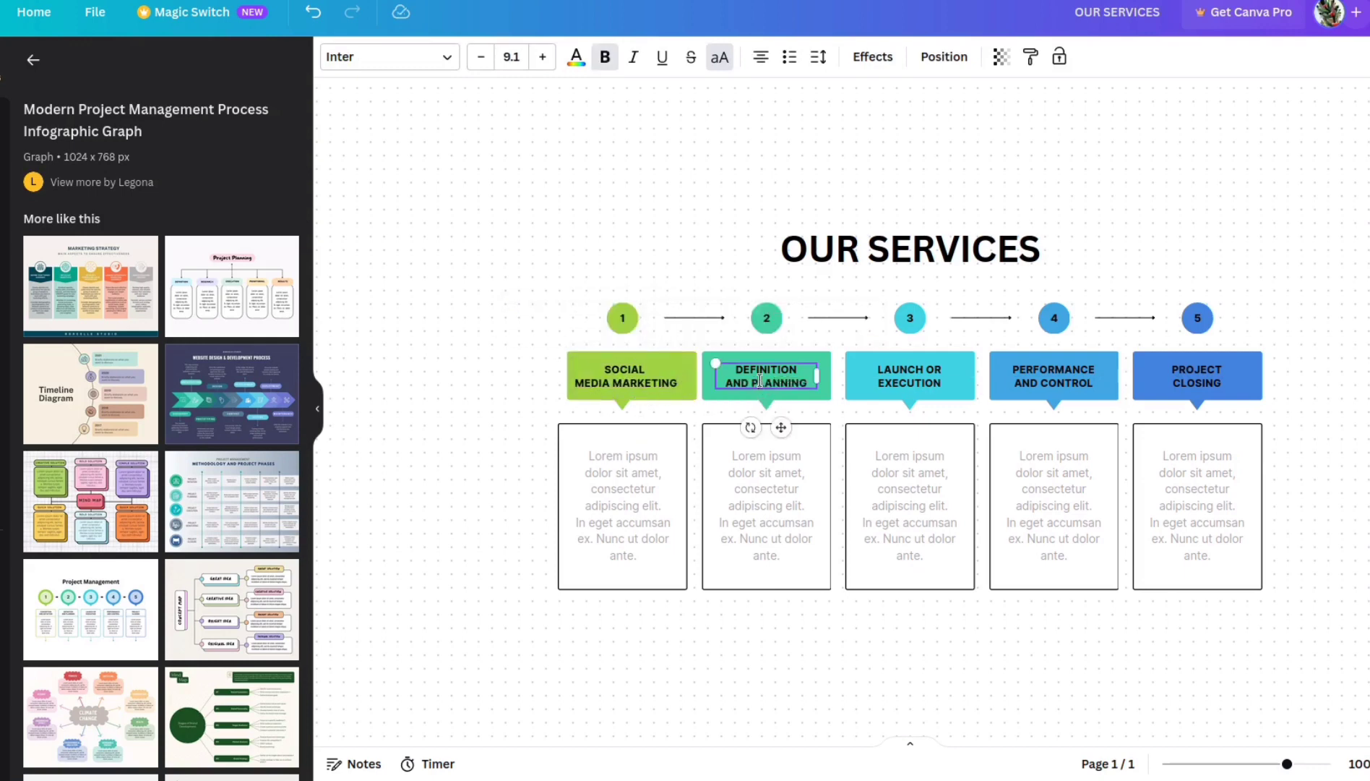
pyautogui.moveTo(745, 370); pyautogui.dragTo(810, 385)
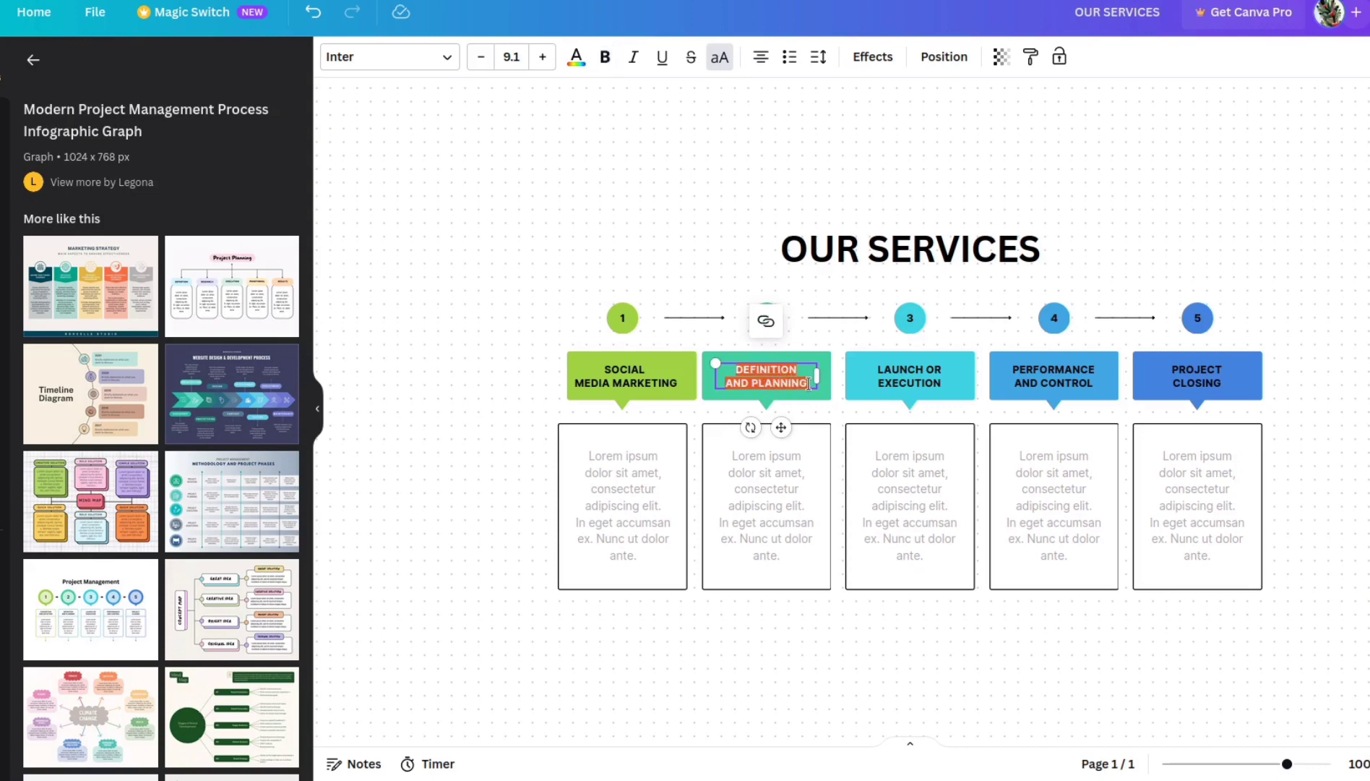
pyautogui.write('WEBSITE')
pyautogui.press('Return')
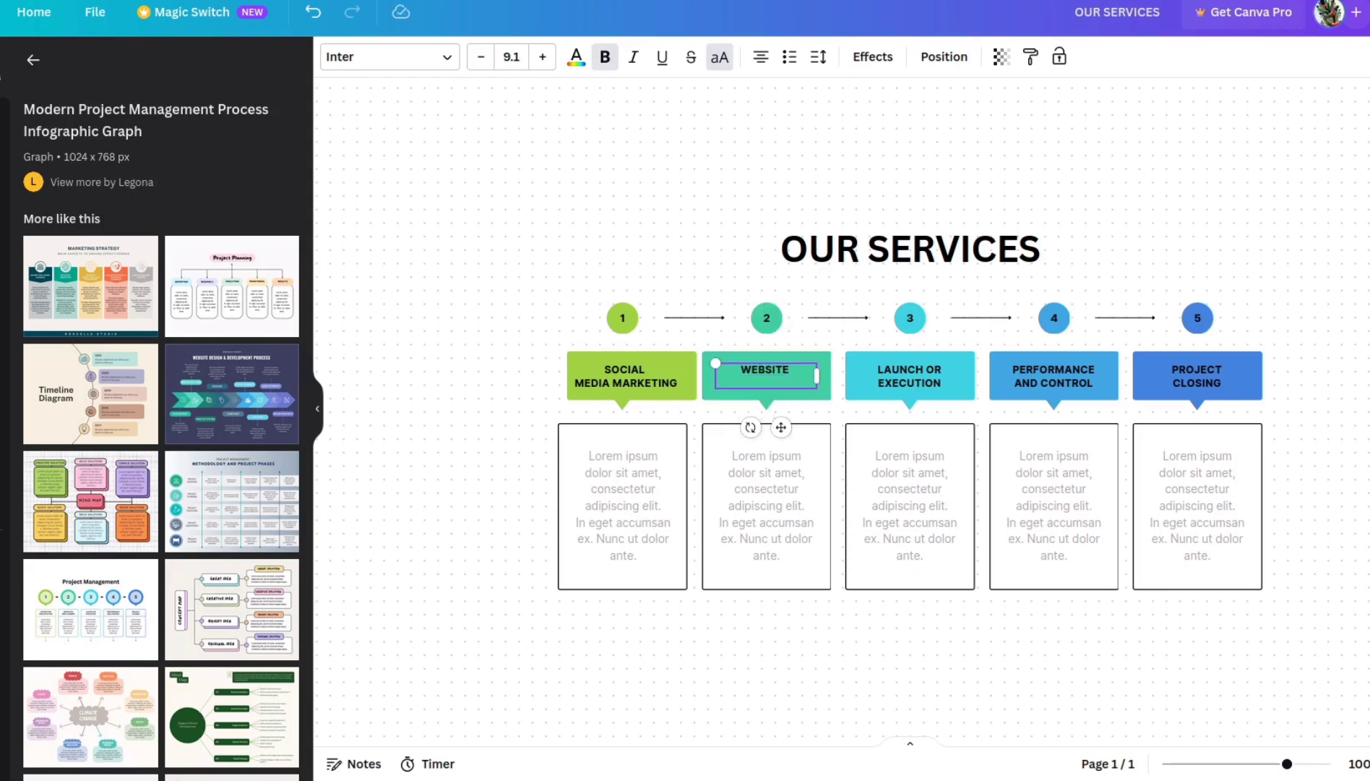
pyautogui.write('DESIGN')
# Rename the third heading to 'MOBILE APP DEVELOPMENT' split over two lines.
pyautogui.click(894, 372)
pyautogui.doubleClick(894, 370)
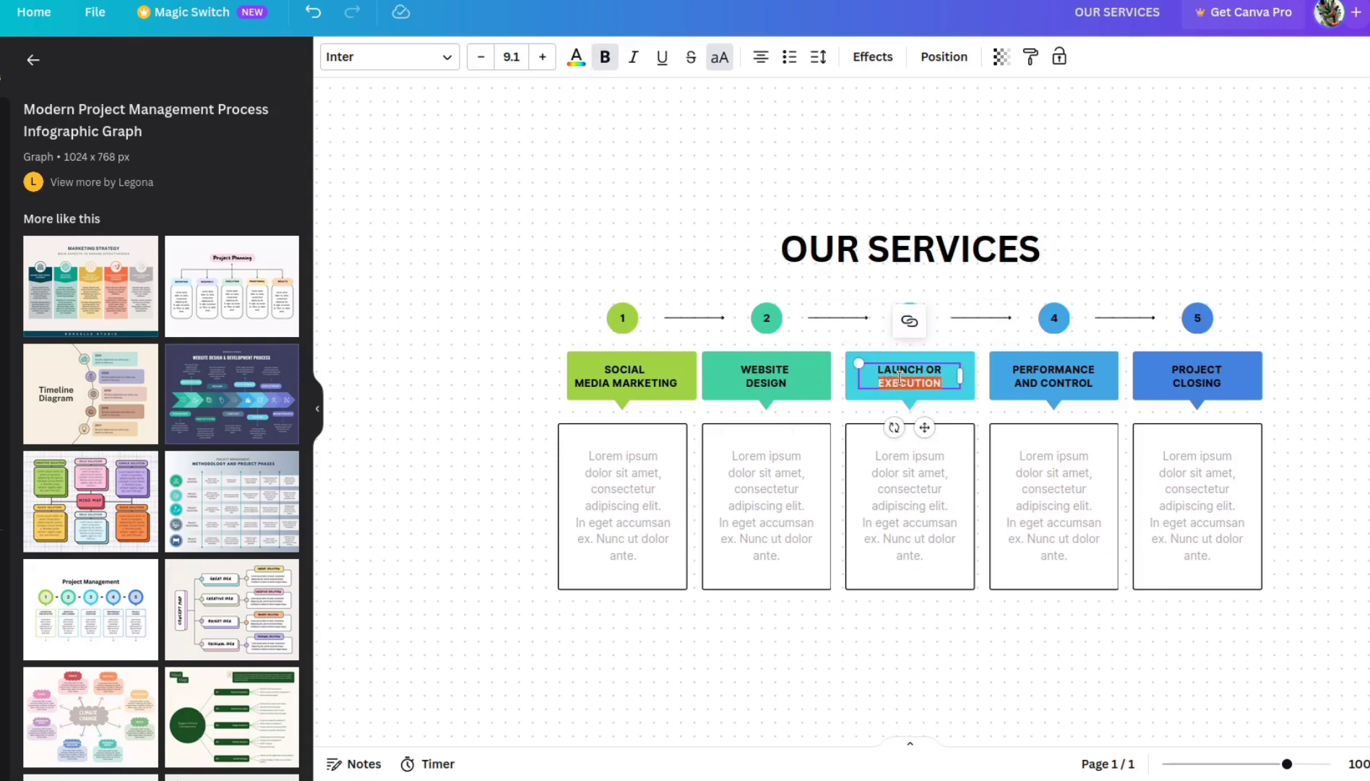
pyautogui.moveTo(878, 370); pyautogui.dragTo(943, 386)
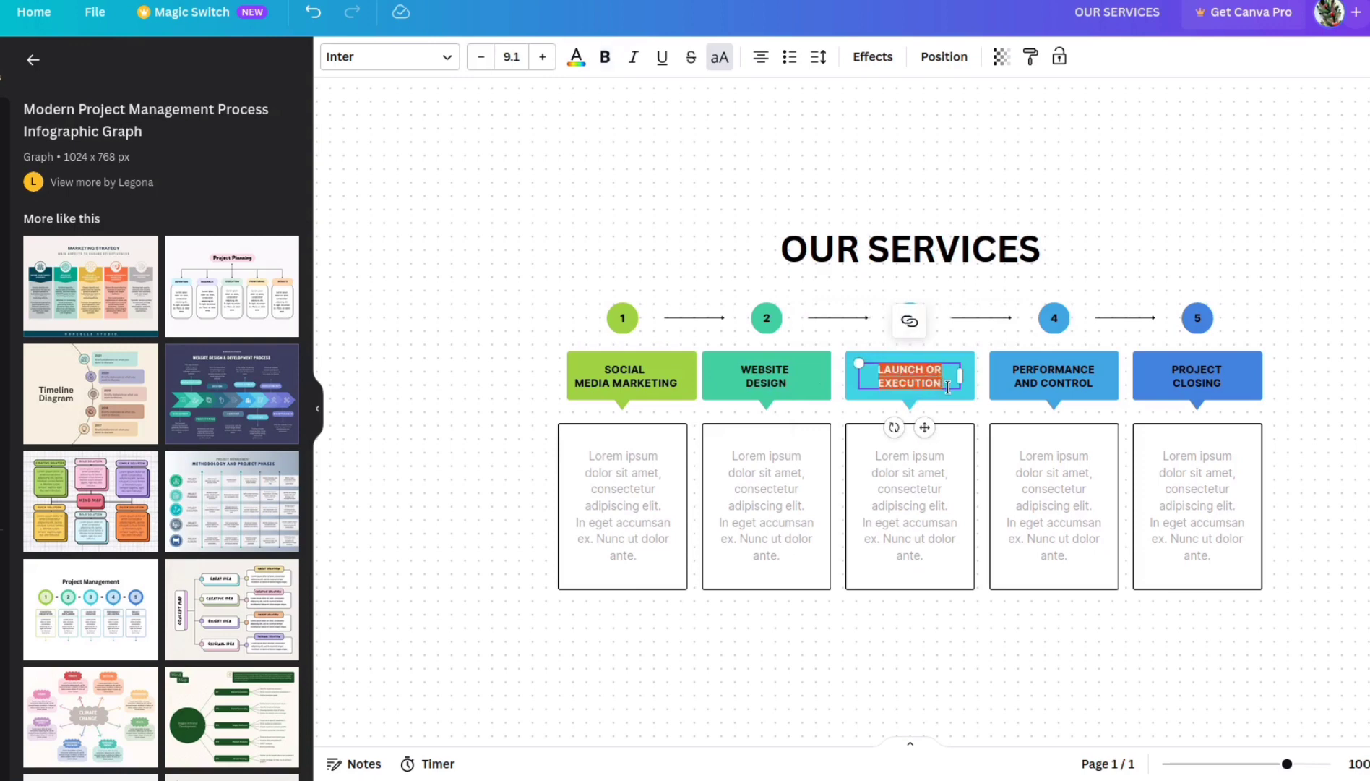
pyautogui.write('MOBIL')
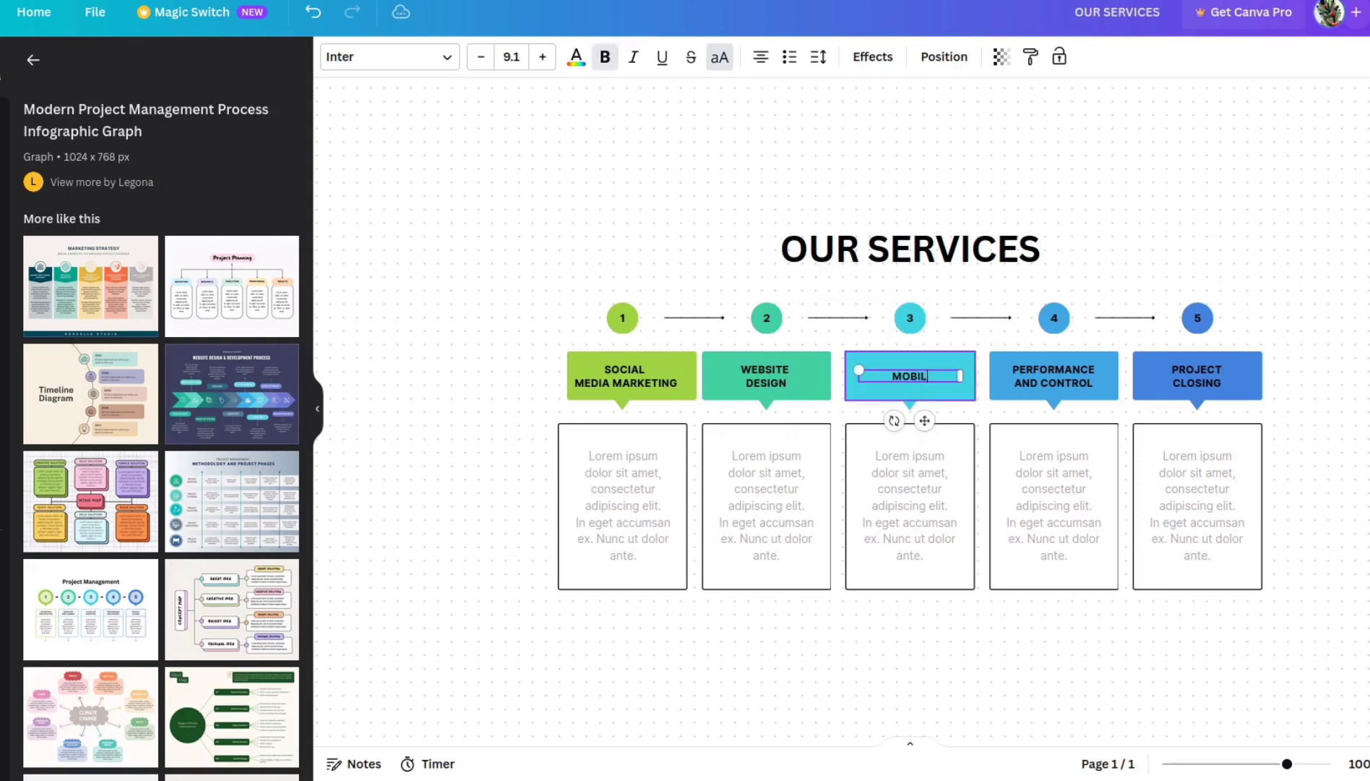
pyautogui.write('E APP')
pyautogui.press('Return')
pyautogui.write('EVELOPMENT')
# Replace PERFORMANCE AND CONTROL with 'META & GOOGLE AD', correcting a typo.
pyautogui.doubleClick(1038, 368)
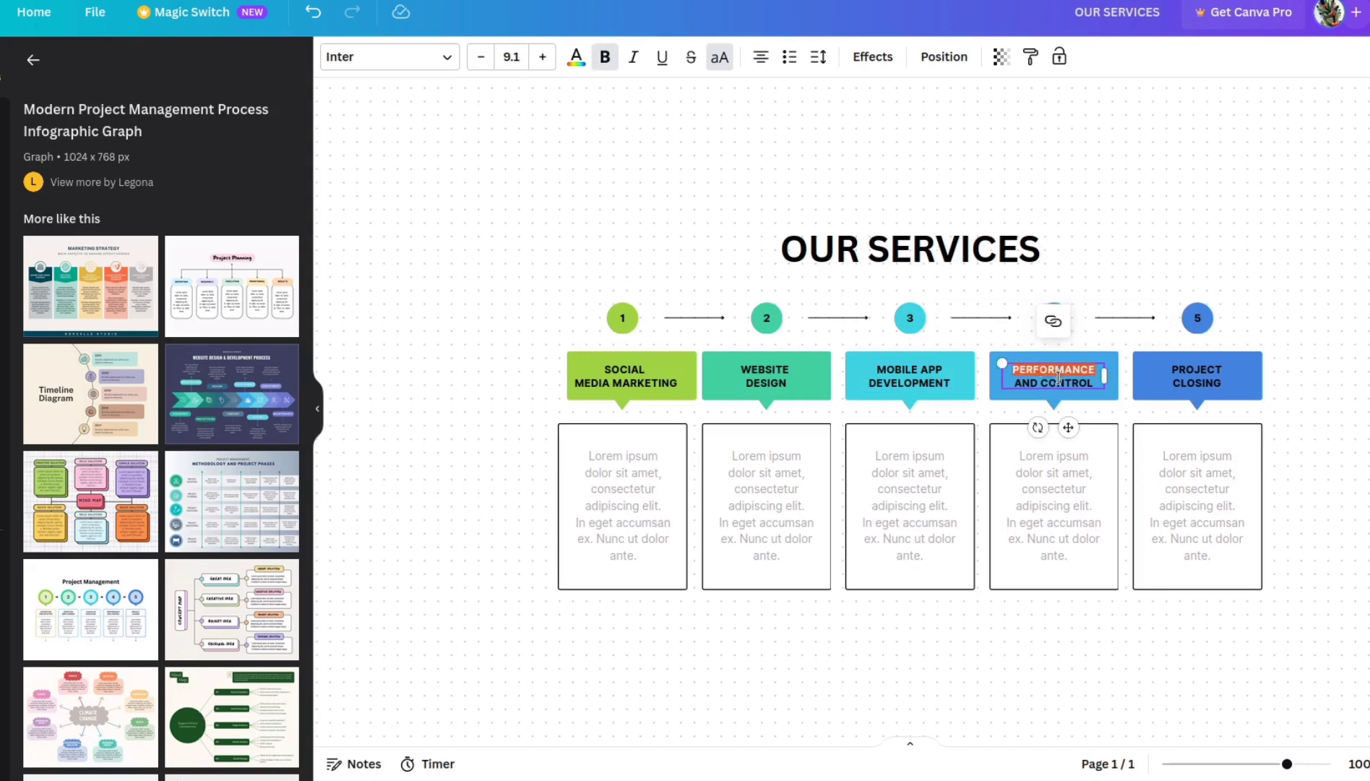
pyautogui.moveTo(1012, 369); pyautogui.dragTo(1090, 388)
pyautogui.write('SO')
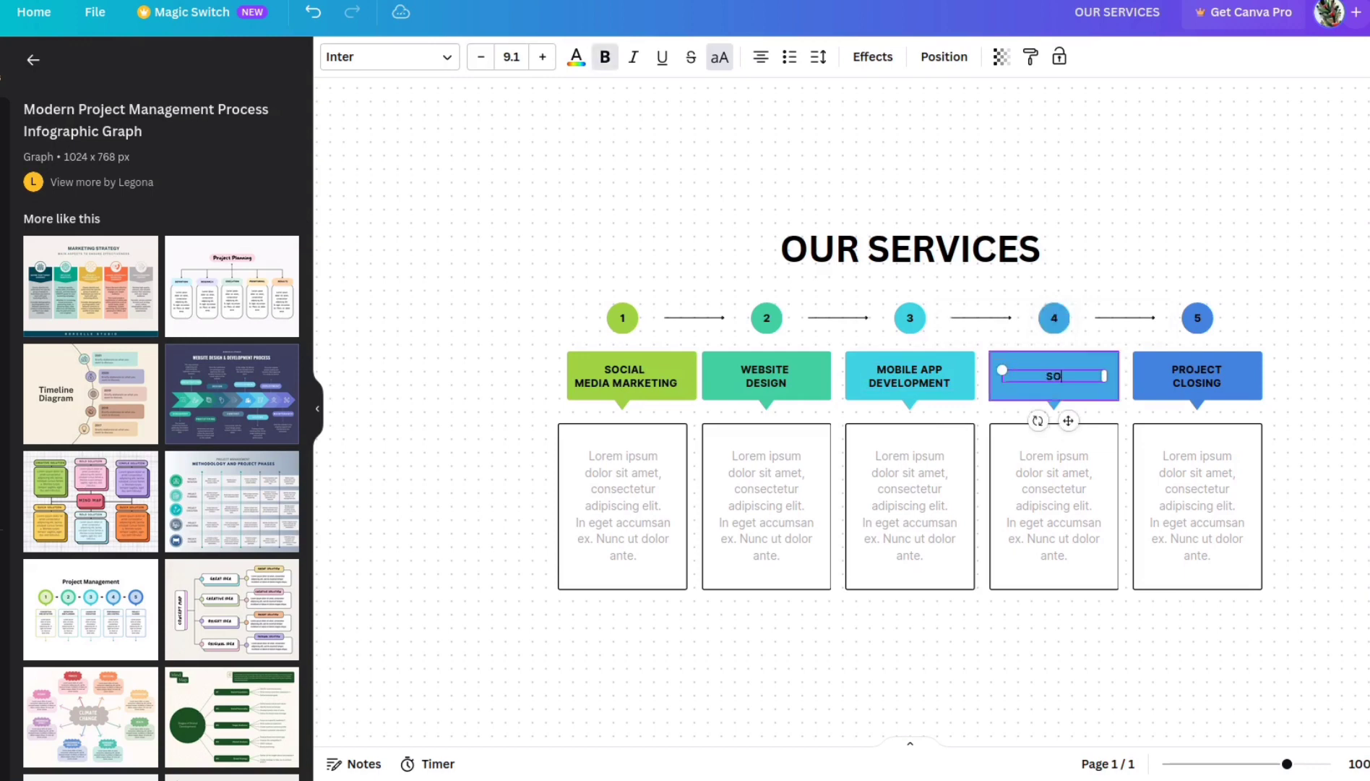
pyautogui.write('CIAL MEDIA')
pyautogui.write(' AD')
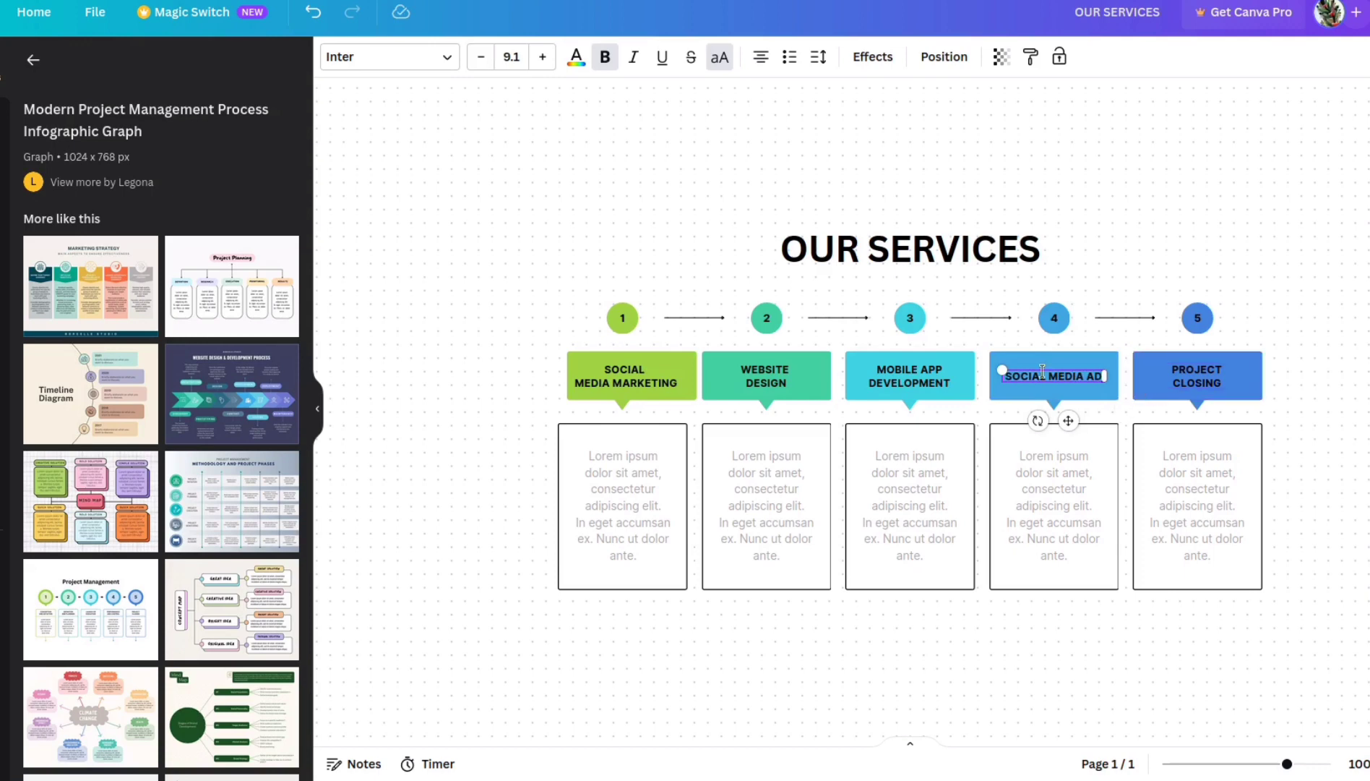
pyautogui.tripleClick(1083, 375)
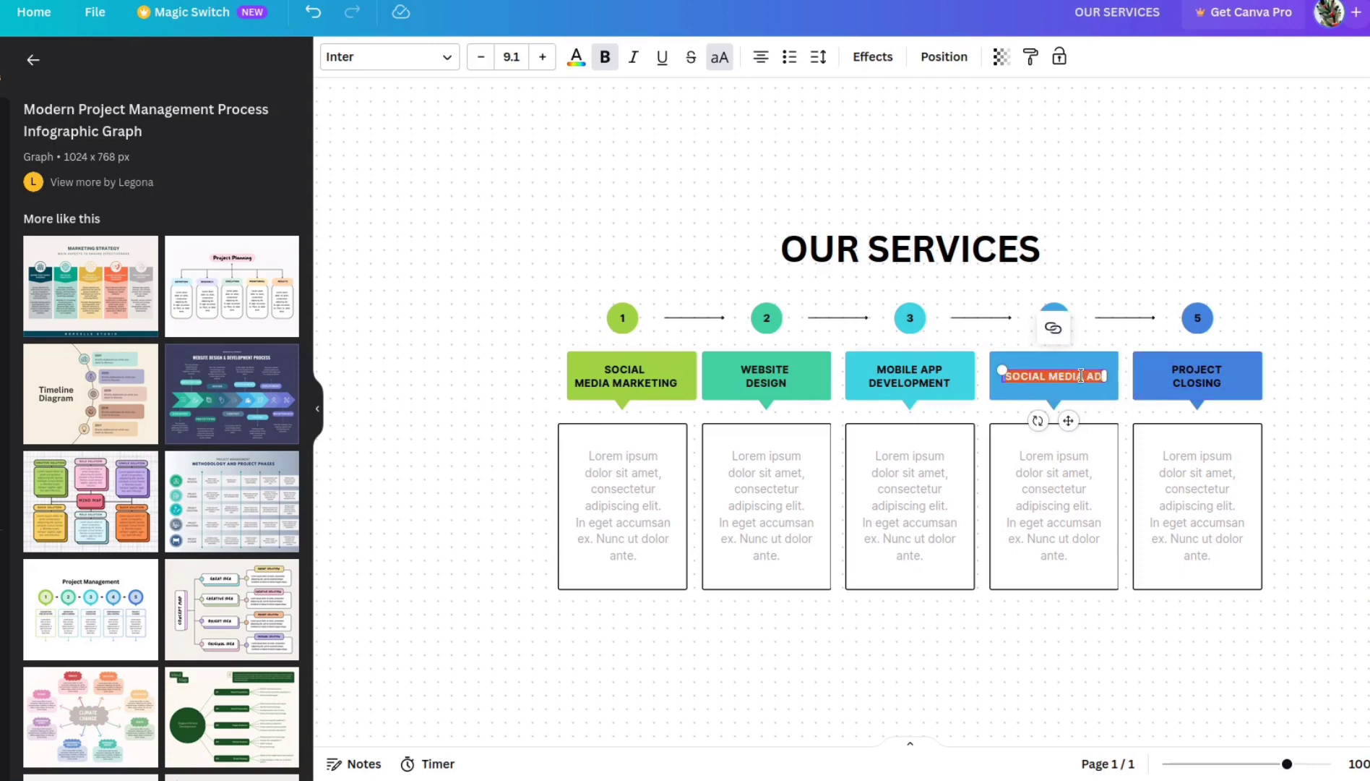
pyautogui.write('DACE')
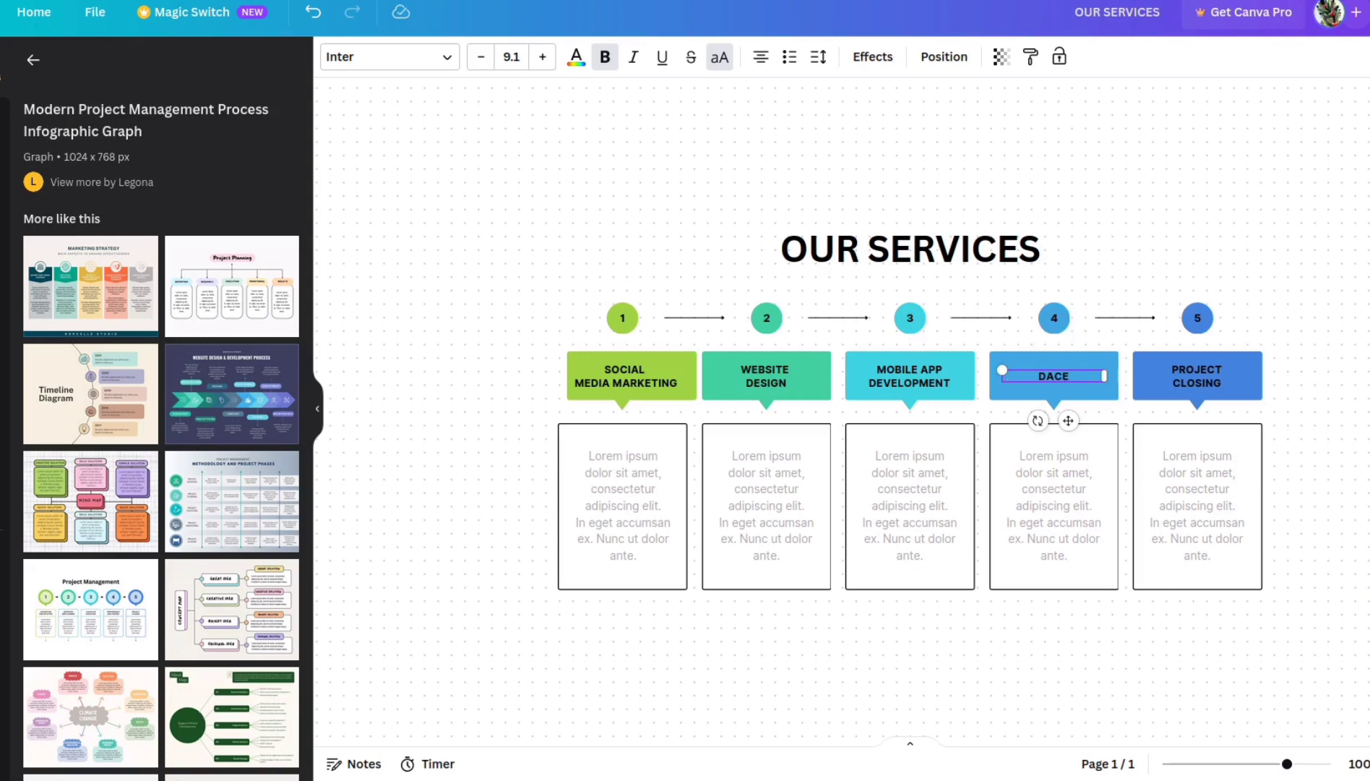
pyautogui.write('BOOK')
pyautogui.press('BackSpace')
pyautogui.press('BackSpace')
pyautogui.press('BackSpace')
pyautogui.press('BackSpace')
pyautogui.press('BackSpace')
pyautogui.press('BackSpace')
pyautogui.write('ETA AN')
pyautogui.press('BackSpace')
pyautogui.press('BackSpace')
pyautogui.write('&')
pyautogui.write(' GOO')
pyautogui.write('GLE ')
pyautogui.write('AD')
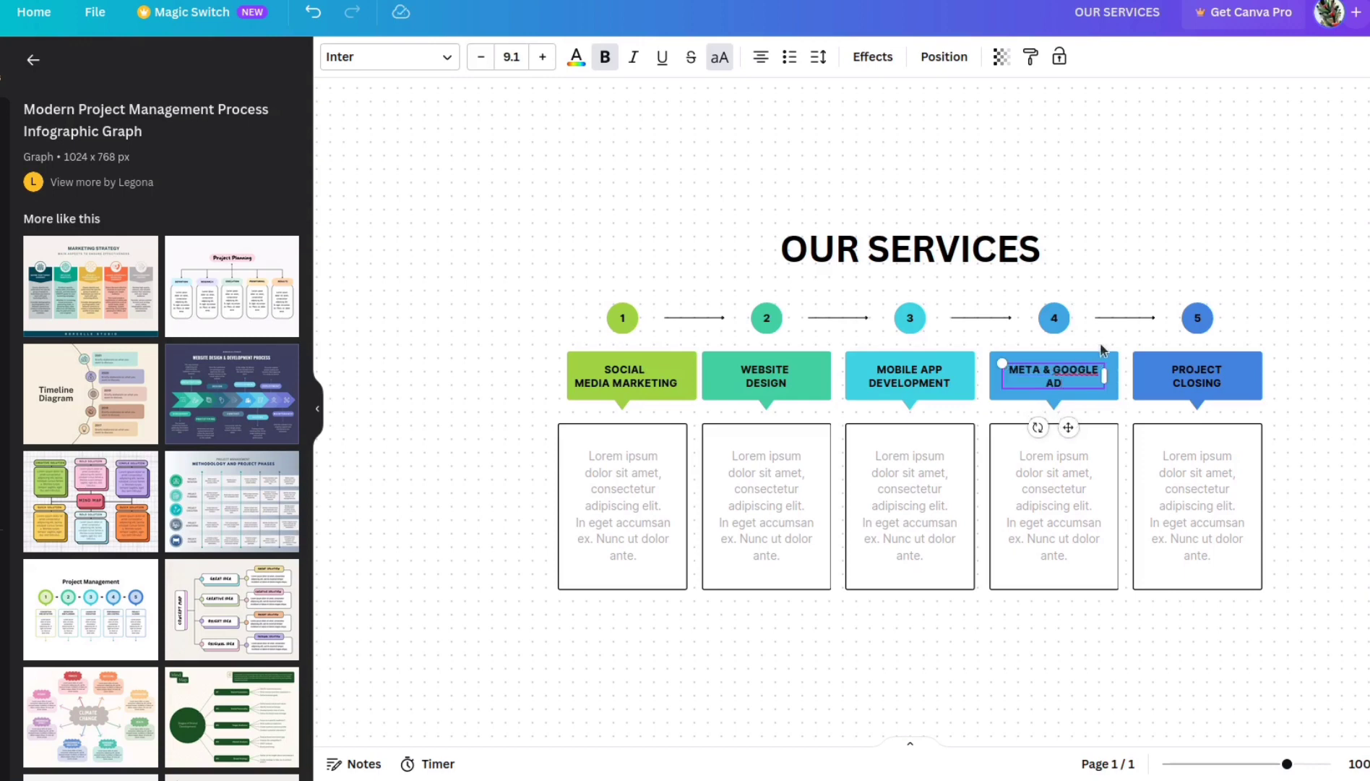
# Replace the PROJECT CLOSING heading with 'SEO'.
pyautogui.doubleClick(1183, 374)
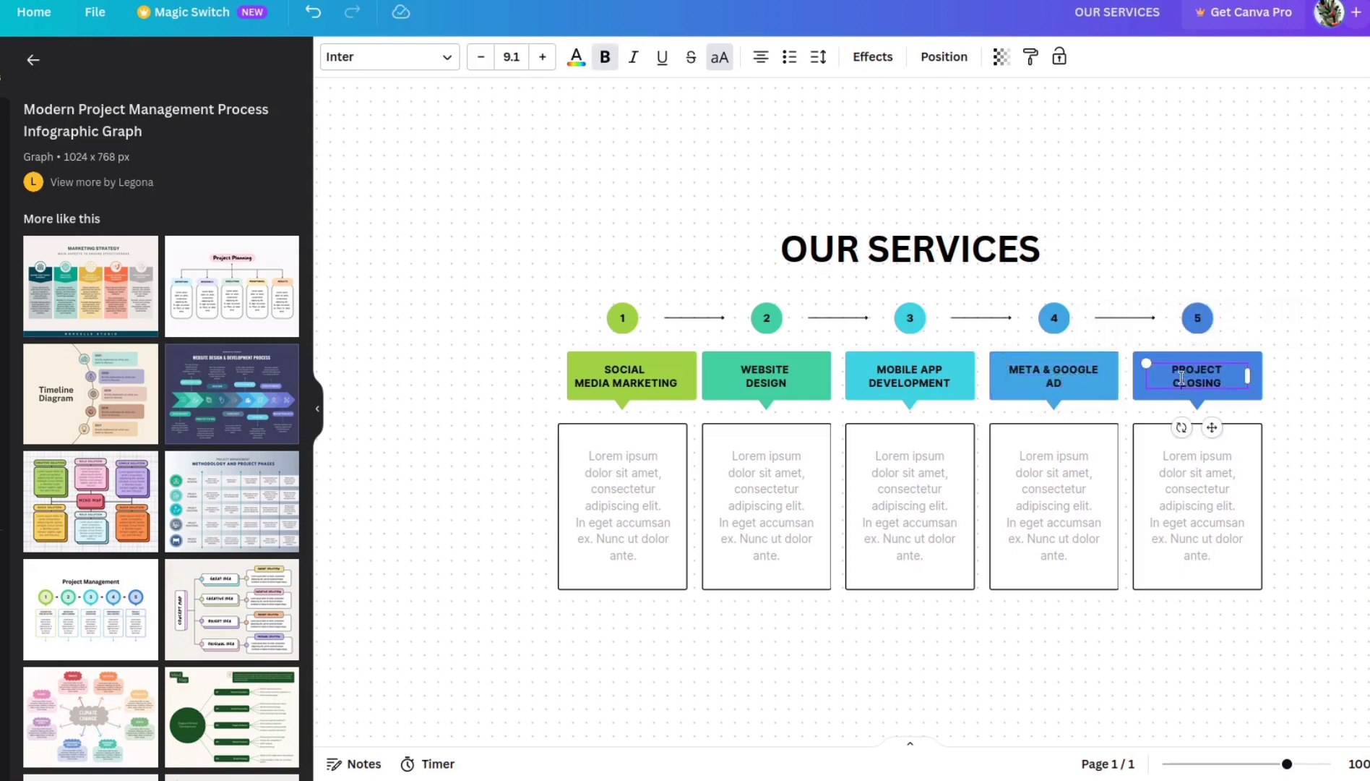
pyautogui.moveTo(1175, 372); pyautogui.dragTo(1233, 383)
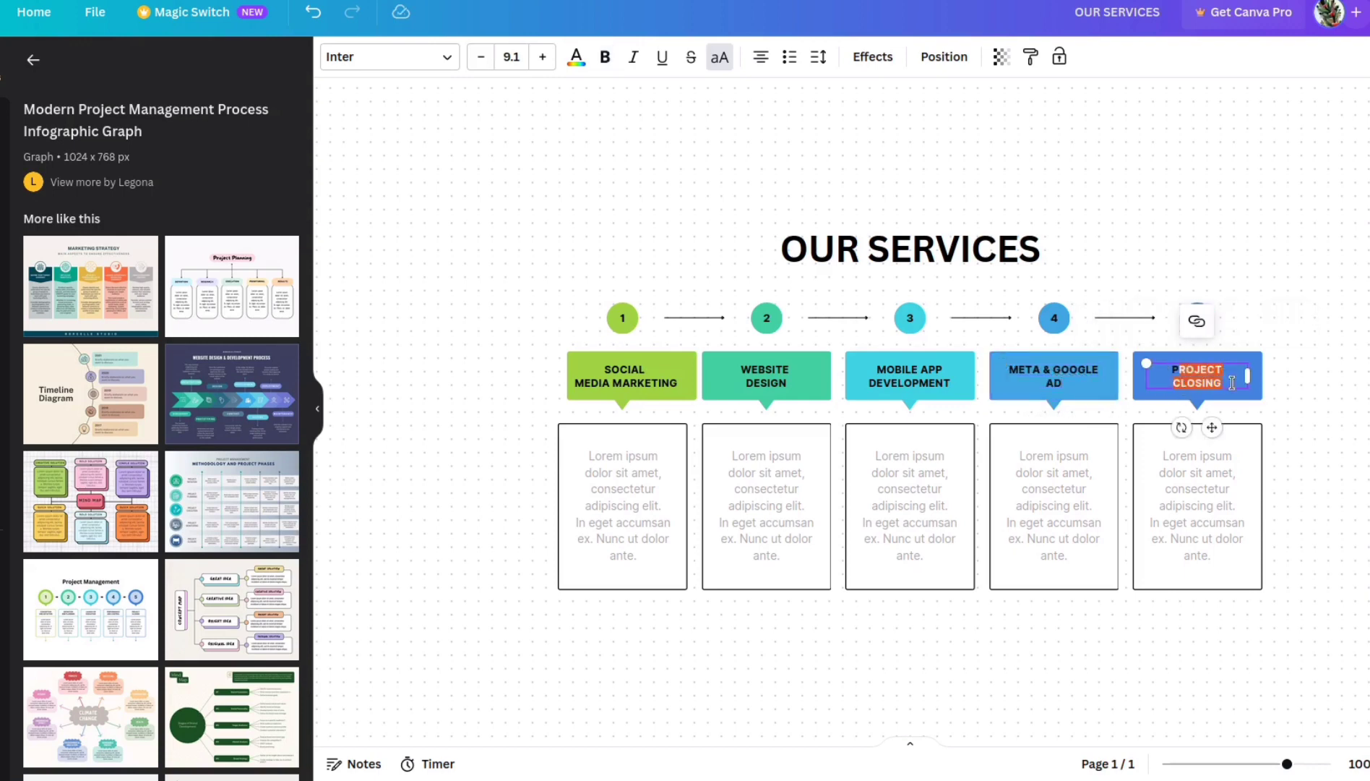
pyautogui.press('BackSpace')
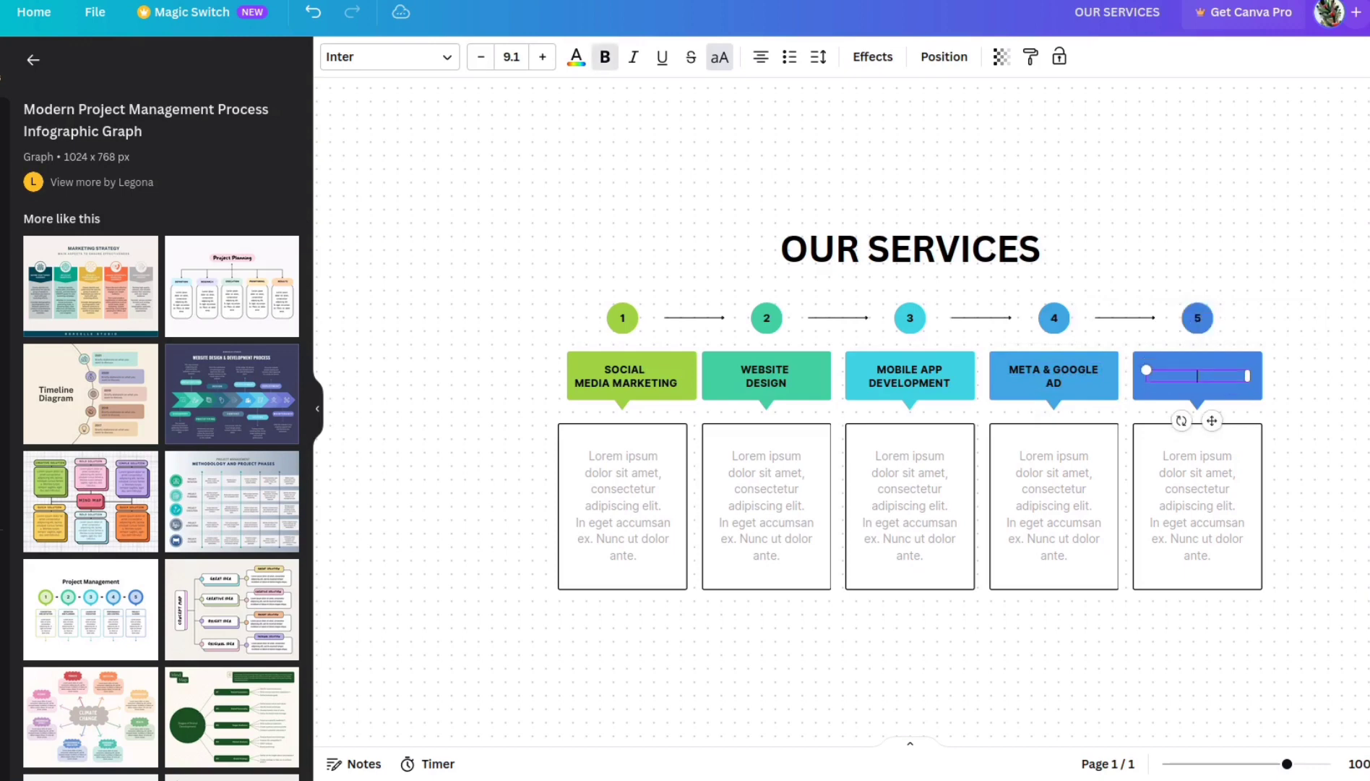
pyautogui.write('SEO')
pyautogui.click(624, 253)
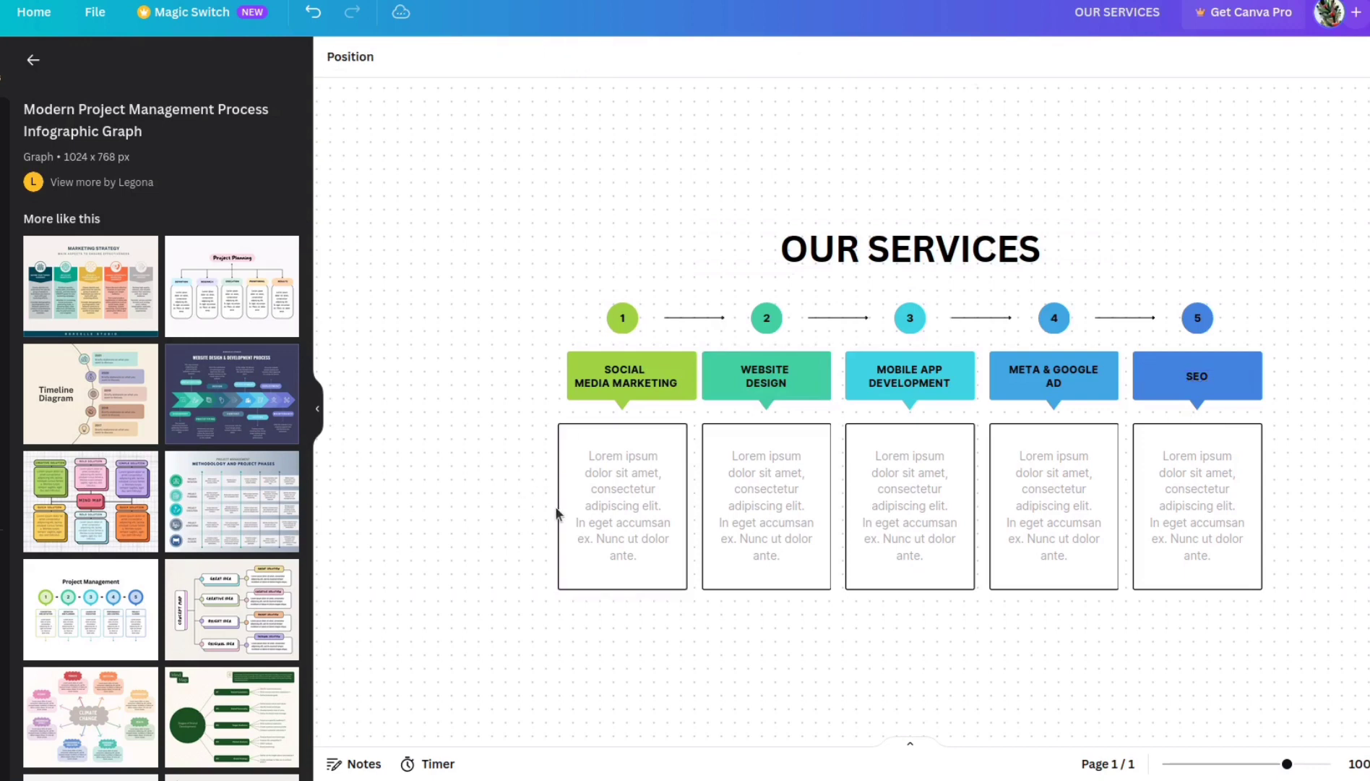
pyautogui.click(600, 473)
# Add the ROAR logo from Uploads, then roughly move and shrink it.
pyautogui.doubleClick(595, 473)
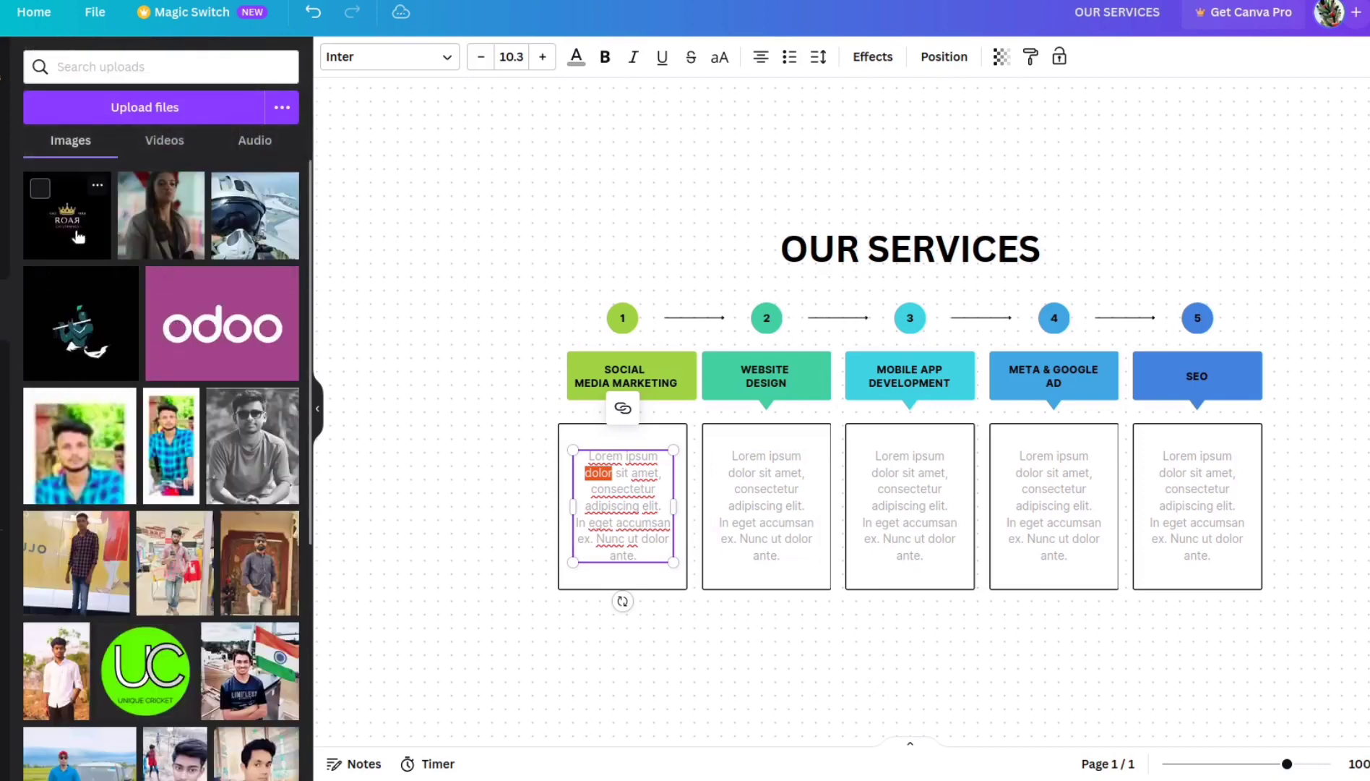
pyautogui.click(78, 235)
pyautogui.moveTo(941, 425); pyautogui.dragTo(748, 313)
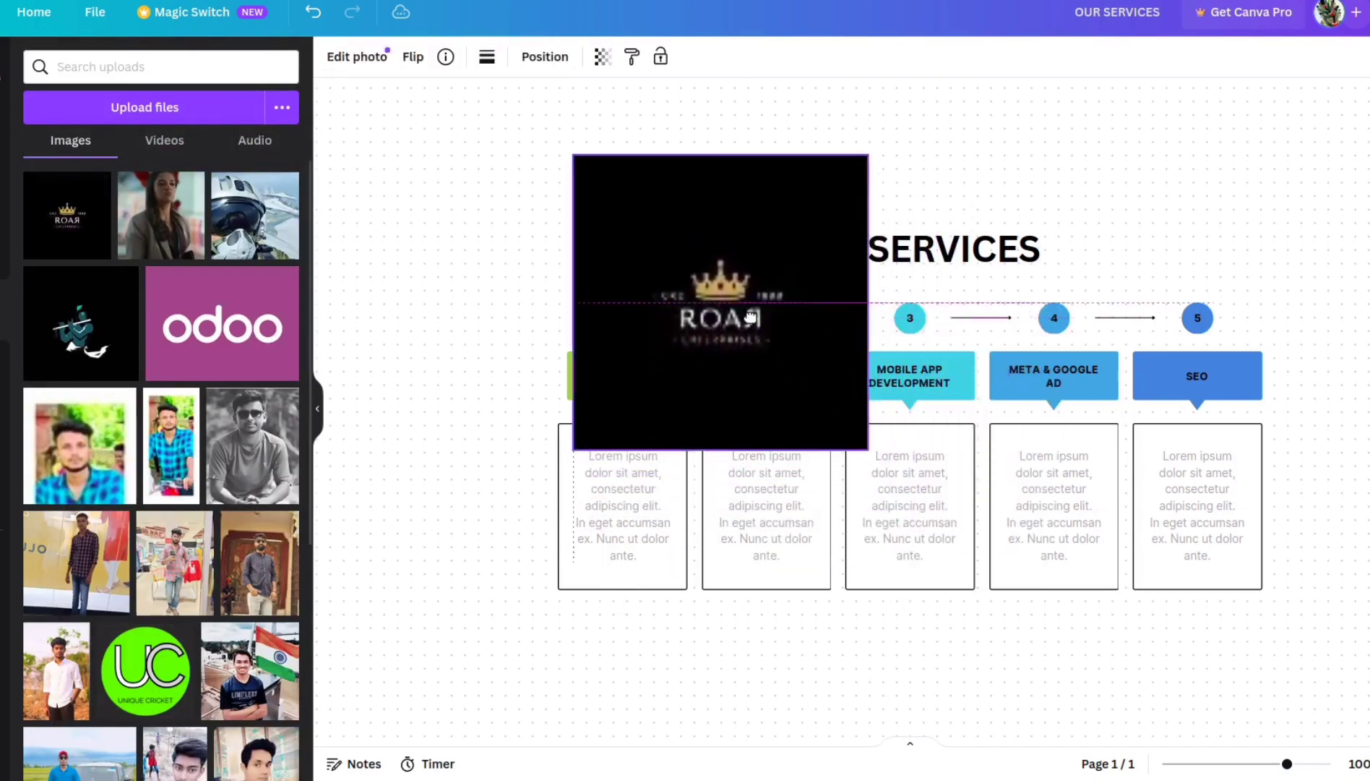
pyautogui.moveTo(572, 155); pyautogui.dragTo(752, 340)
pyautogui.click(787, 395)
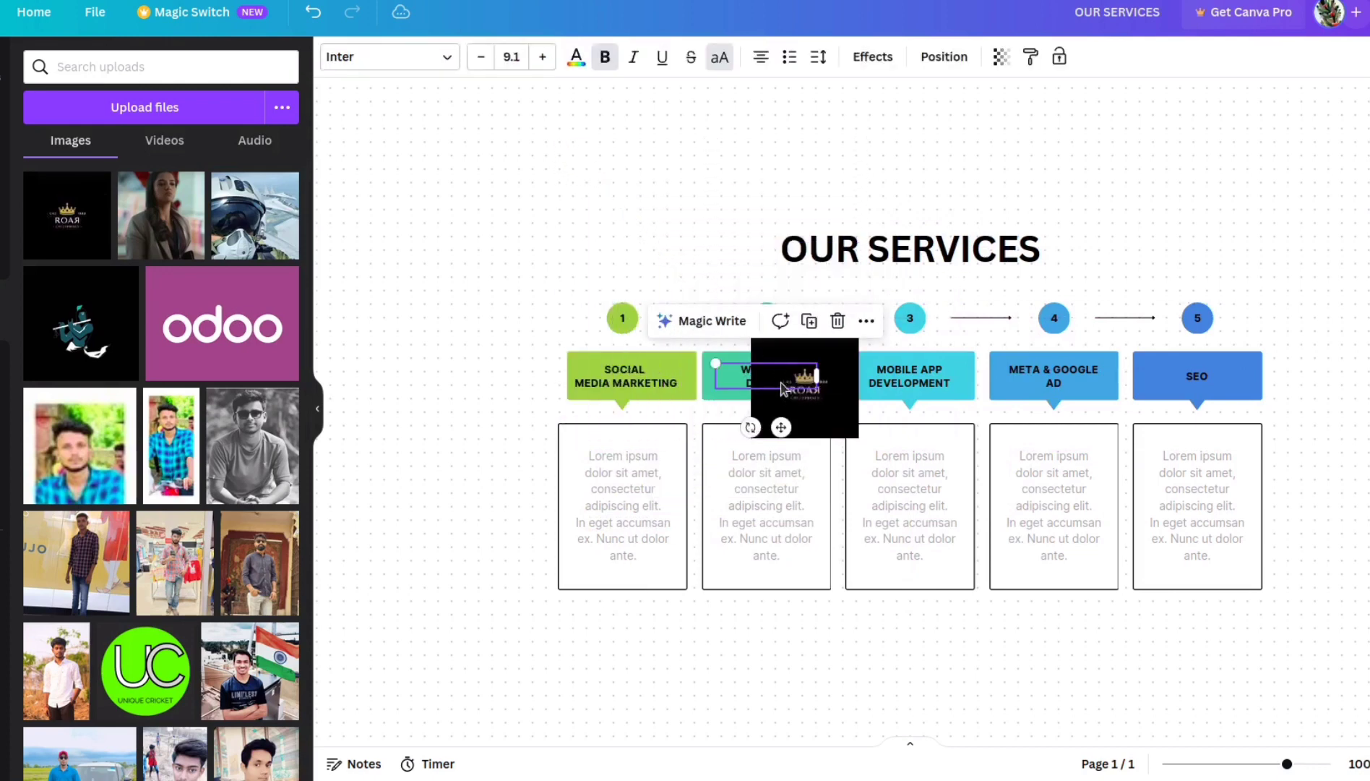
# Place the ROAR logo as a small square left of the OUR SERVICES title.
pyautogui.click(814, 406)
pyautogui.moveTo(805, 385); pyautogui.dragTo(698, 230)
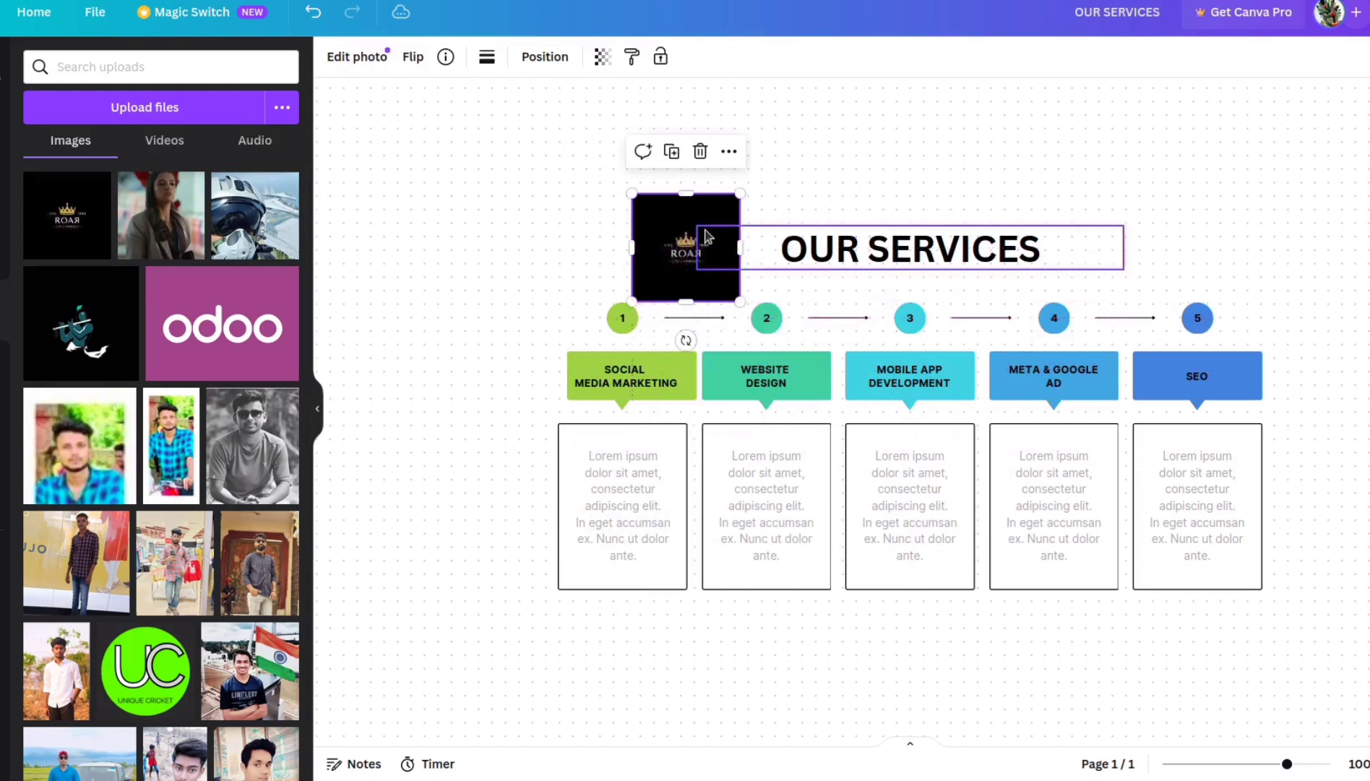
pyautogui.moveTo(632, 194)
pyautogui.mouseDown()
pyautogui.moveTo(655, 229)
pyautogui.moveTo(607, 237)
pyautogui.moveTo(608, 254)
pyautogui.mouseUp()
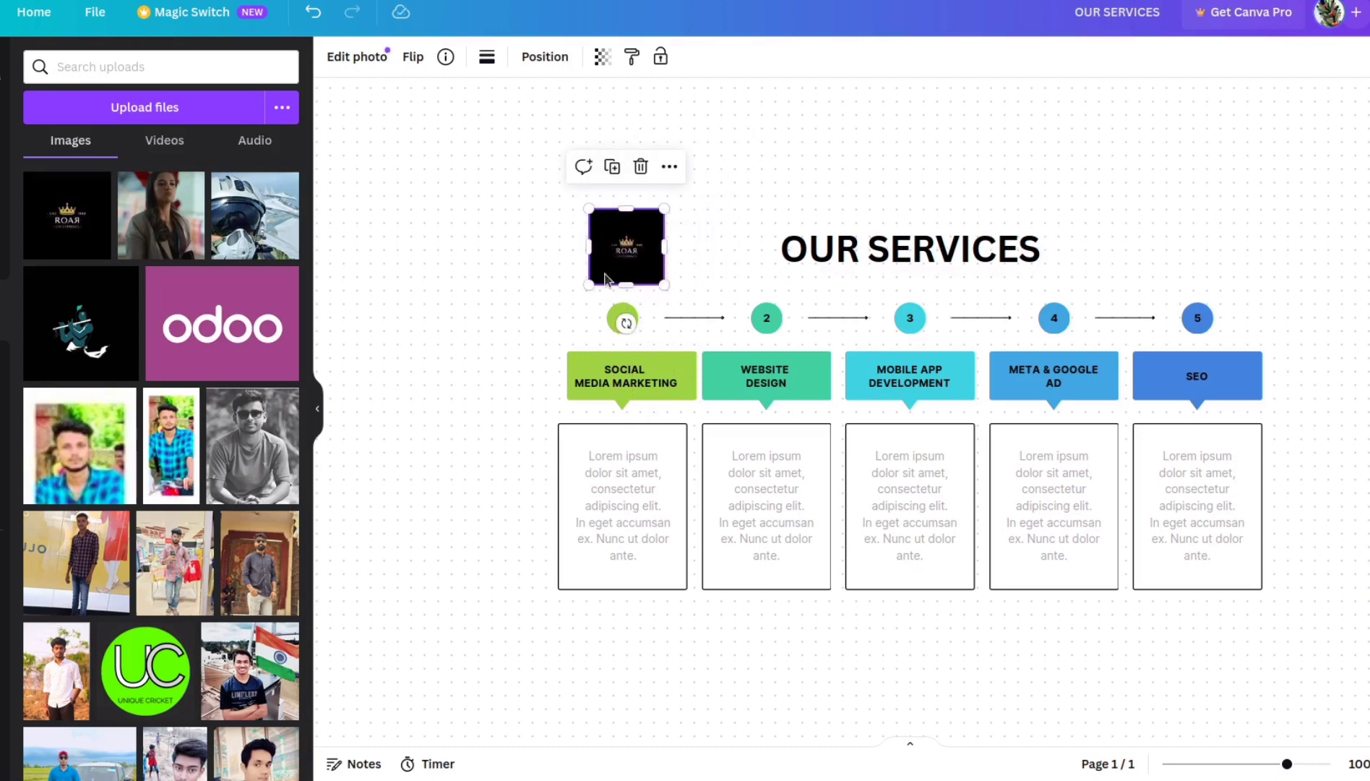
pyautogui.doubleClick(639, 506)
# Replace the first three descriptions' Lorem ipsum text with service blurbs.
pyautogui.click(641, 551)
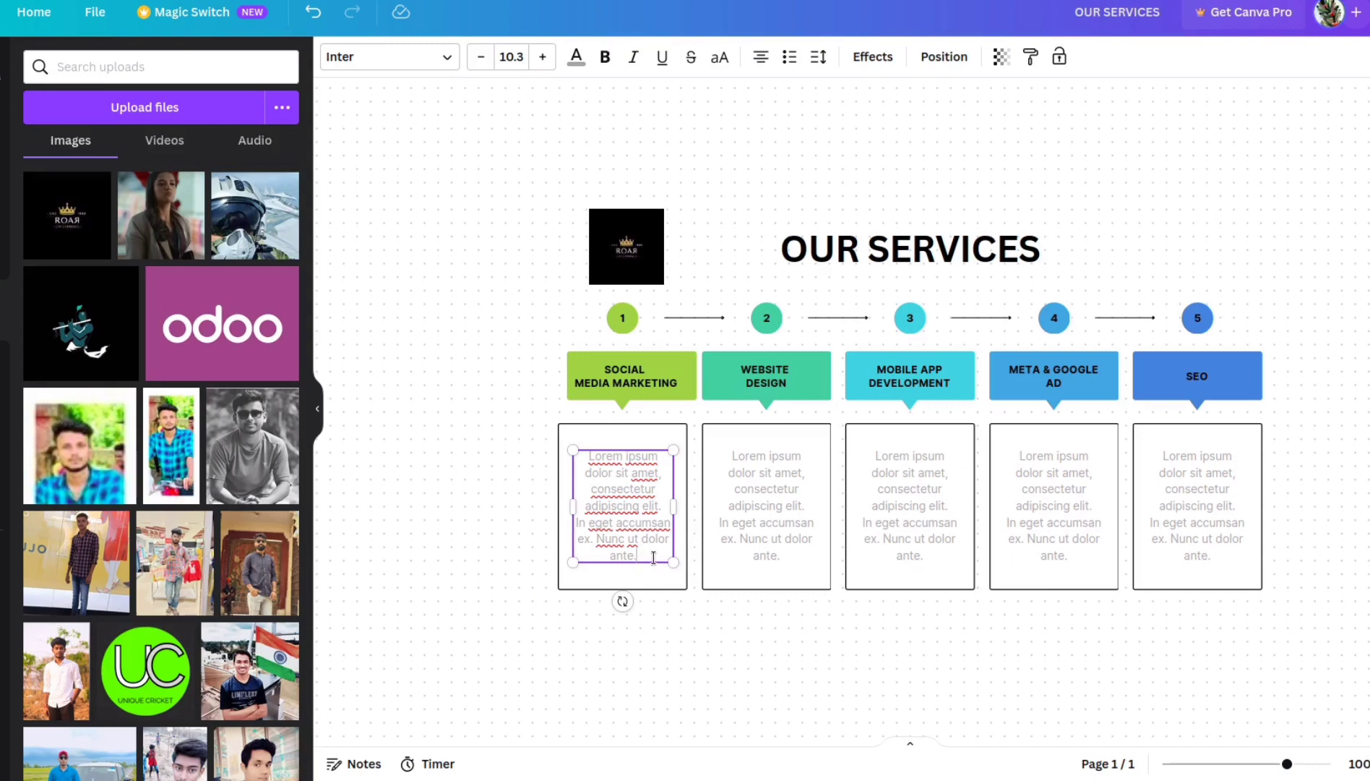
pyautogui.hotkey('ctrl', 'a')
pyautogui.write('Let get real about corporate evaluation.we are your data brand growth engine.')
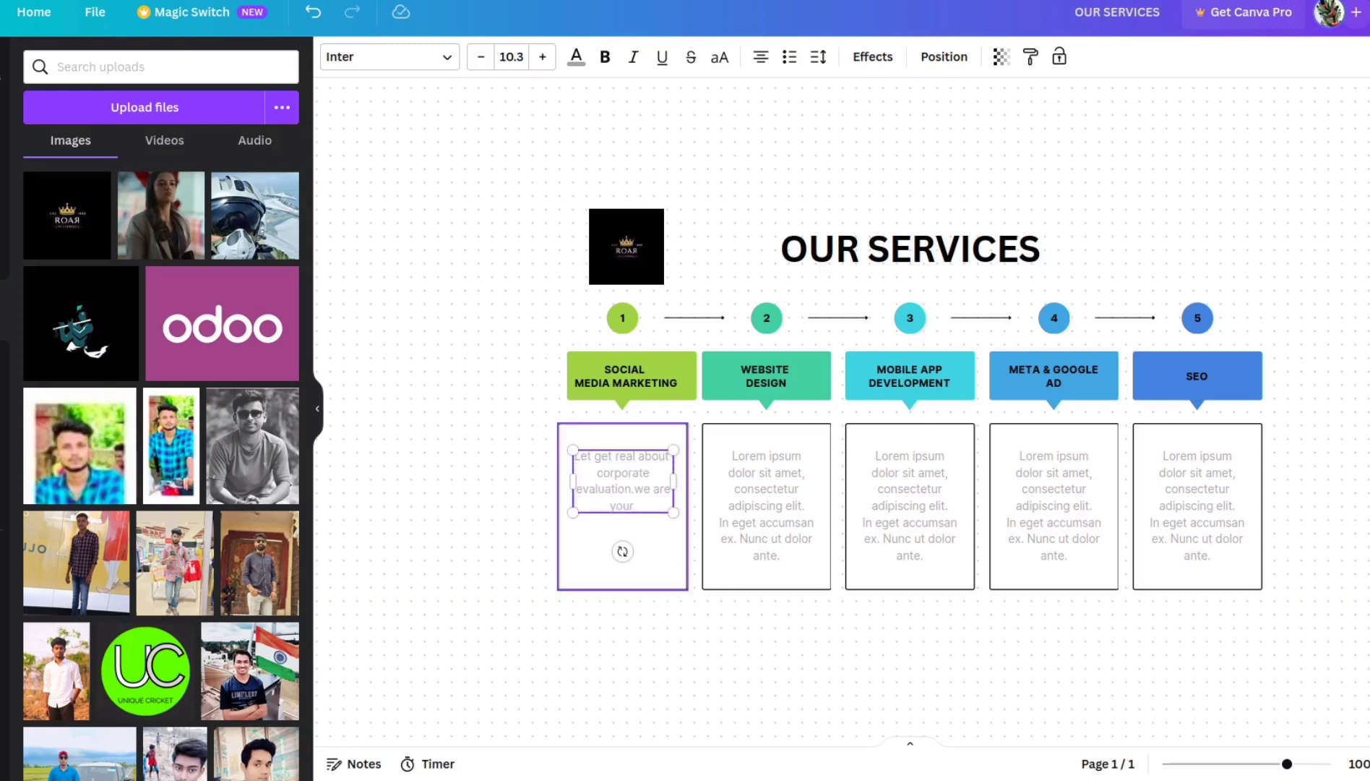
pyautogui.moveTo(765, 556); pyautogui.dragTo(756, 520)
pyautogui.write('Design your website with us.we will give best website to you for your brand')
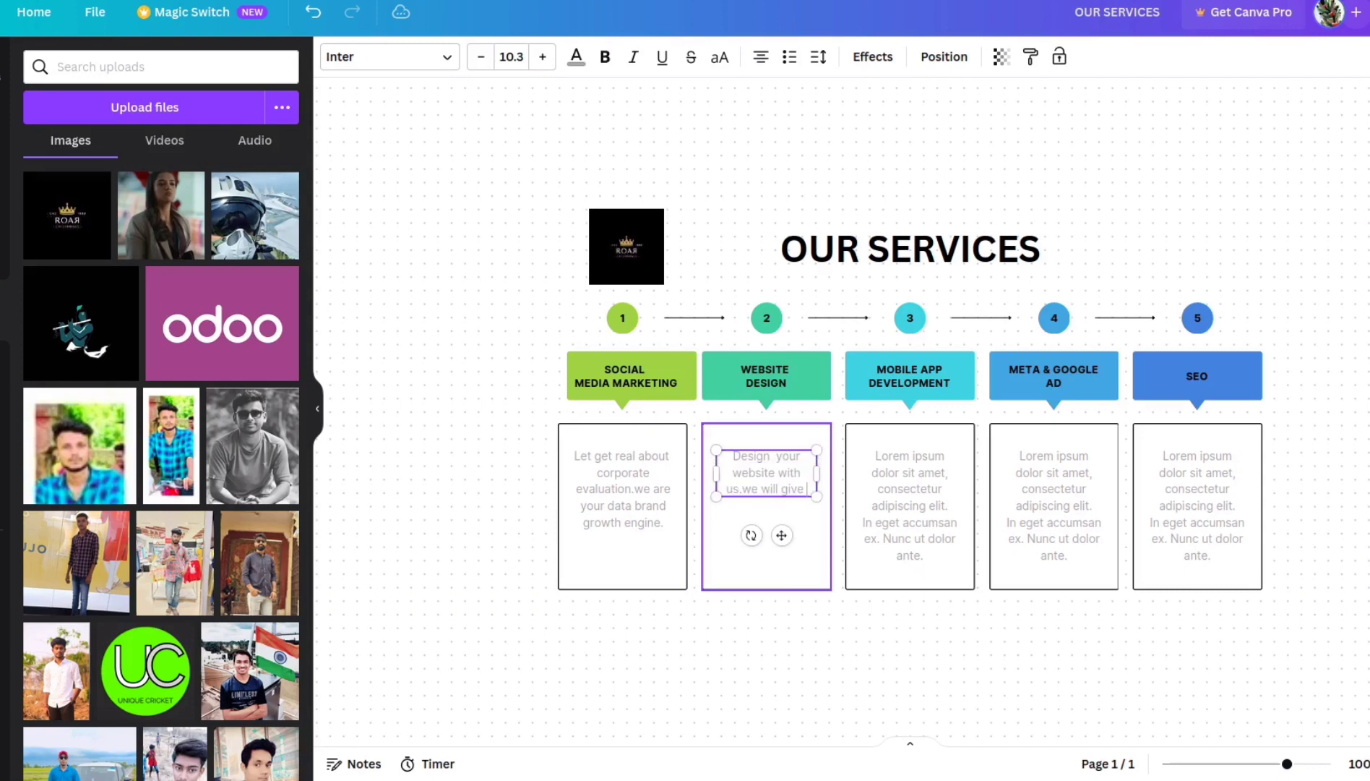
pyautogui.click(910, 502)
pyautogui.write('develop your app with us.we will customize your application like you want.')
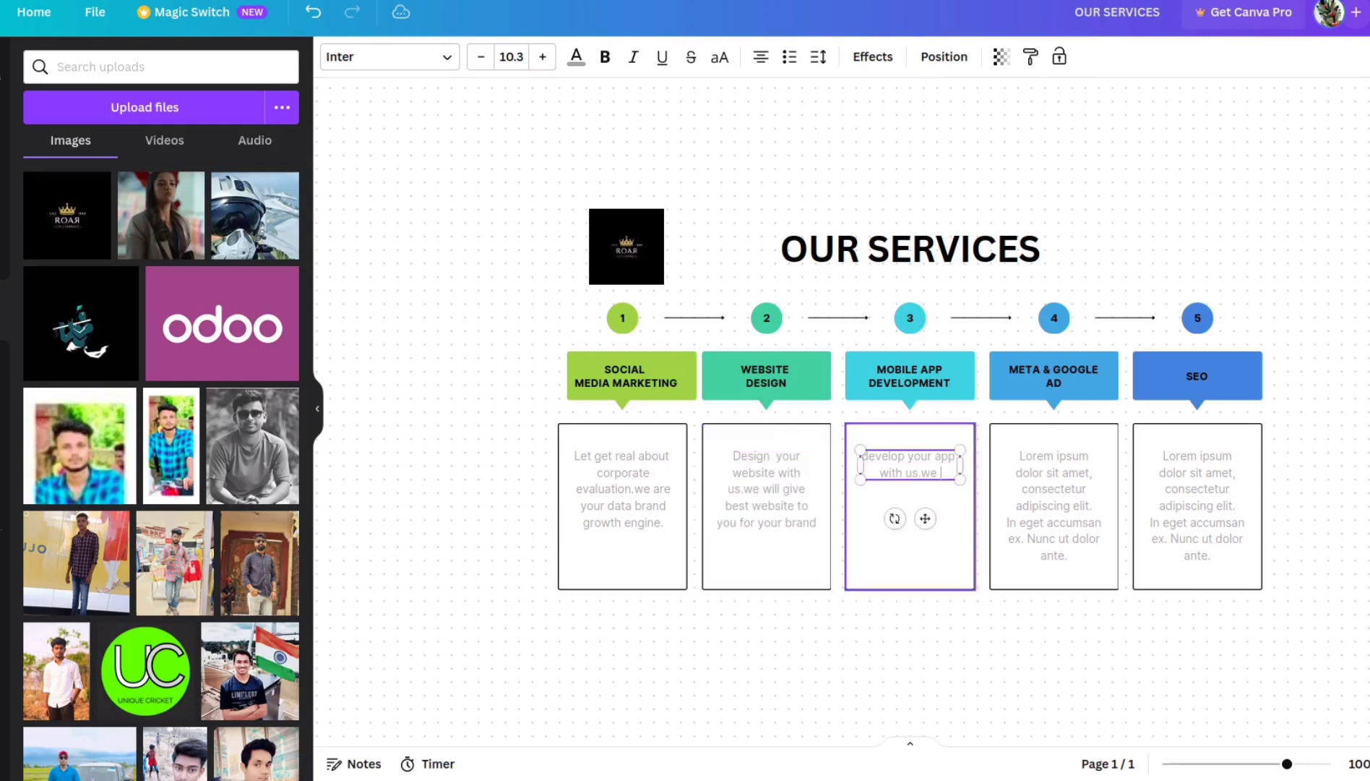
# Write the fourth and fifth descriptions, ending the SEO blurb with a pricing line.
pyautogui.click(1054, 502)
pyautogui.hotkey('ctrl', 'a')
pyautogui.write('advirtise your social midia pages with us.we will give the best acknowledge and reach to your valuable customer')
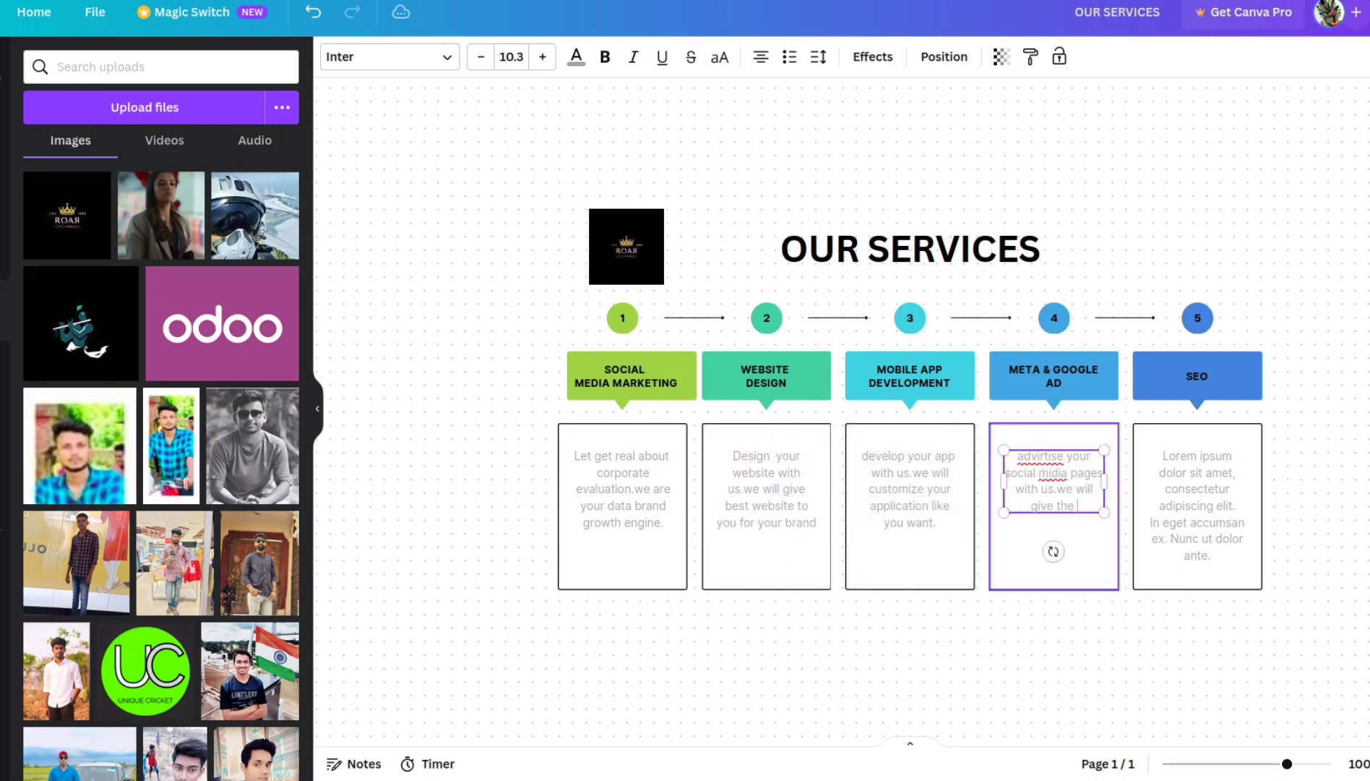
pyautogui.click(1197, 503)
pyautogui.hotkey('ctrl', 'a')
pyautogui.write('Rank your website wwith us. We provide best se')
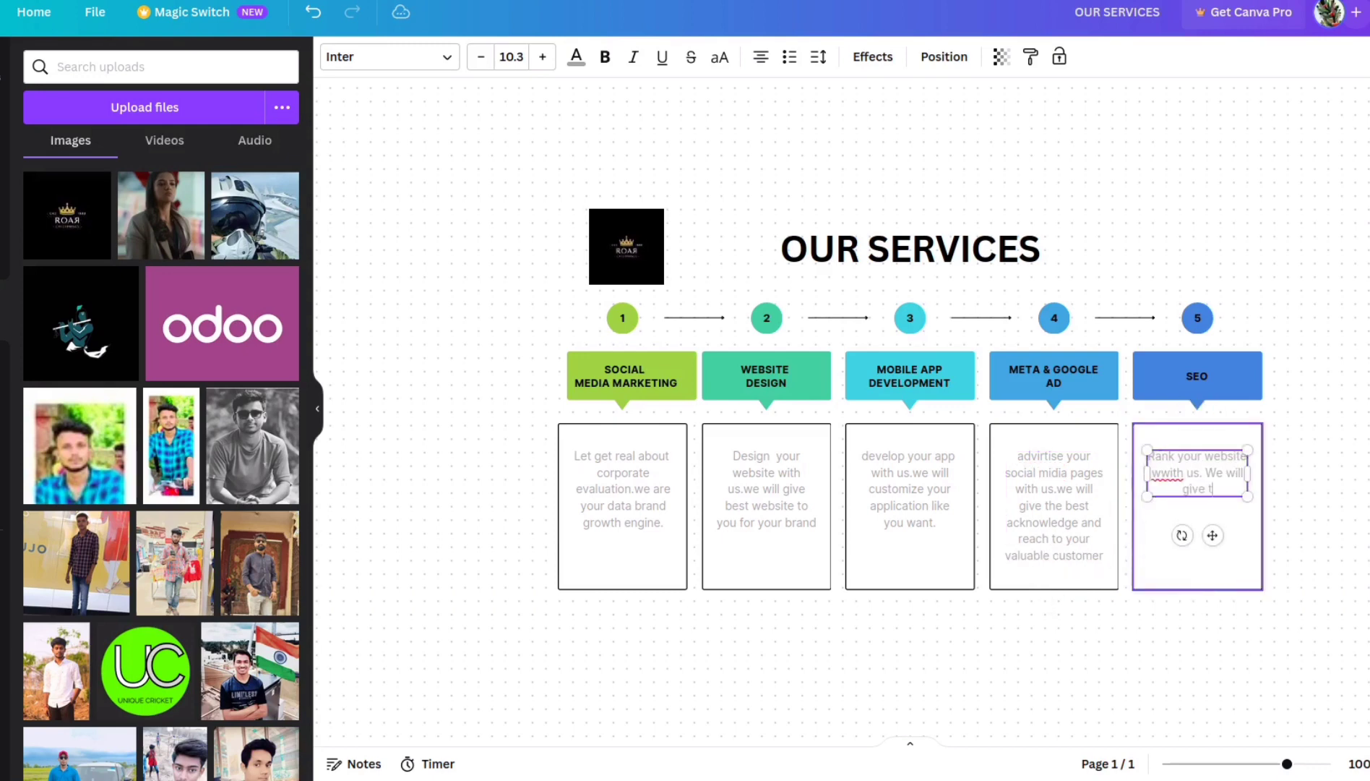
pyautogui.write('rvi')
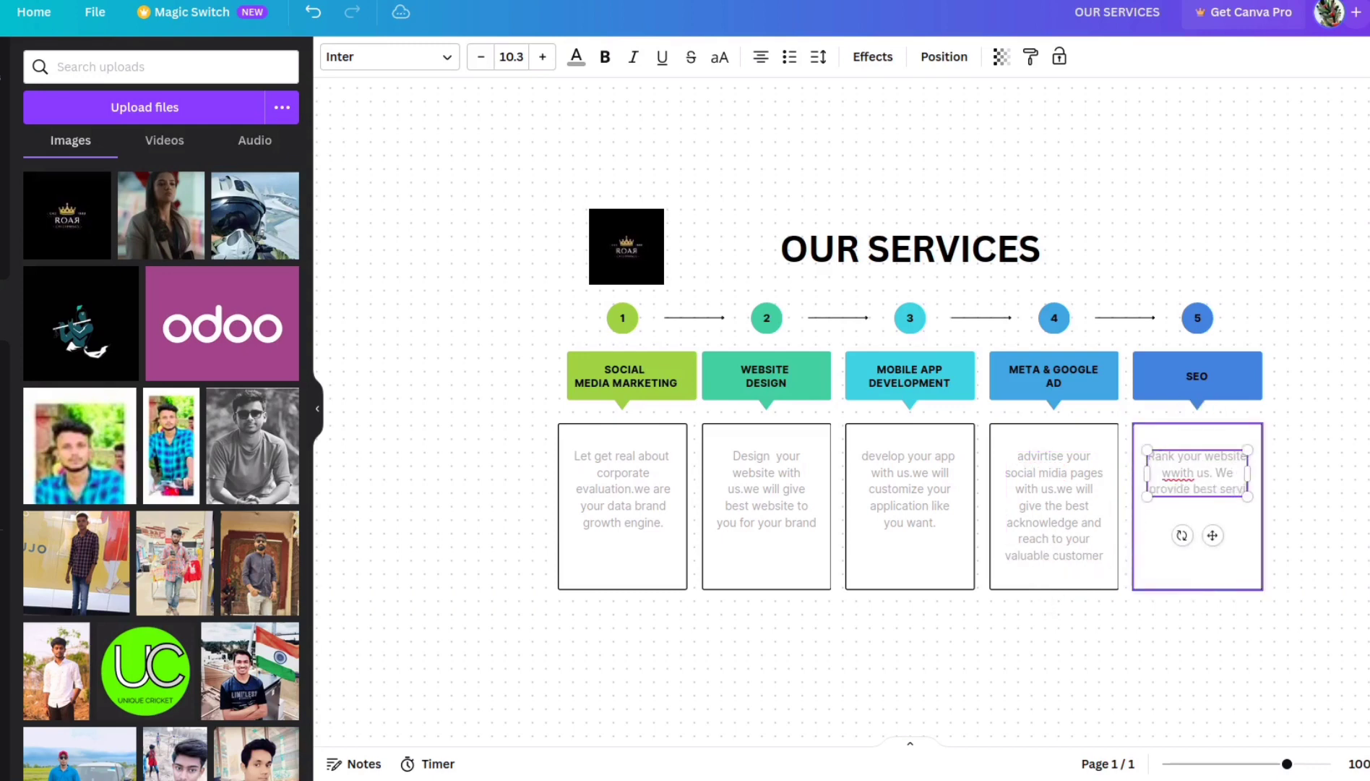
pyautogui.write('ce and')
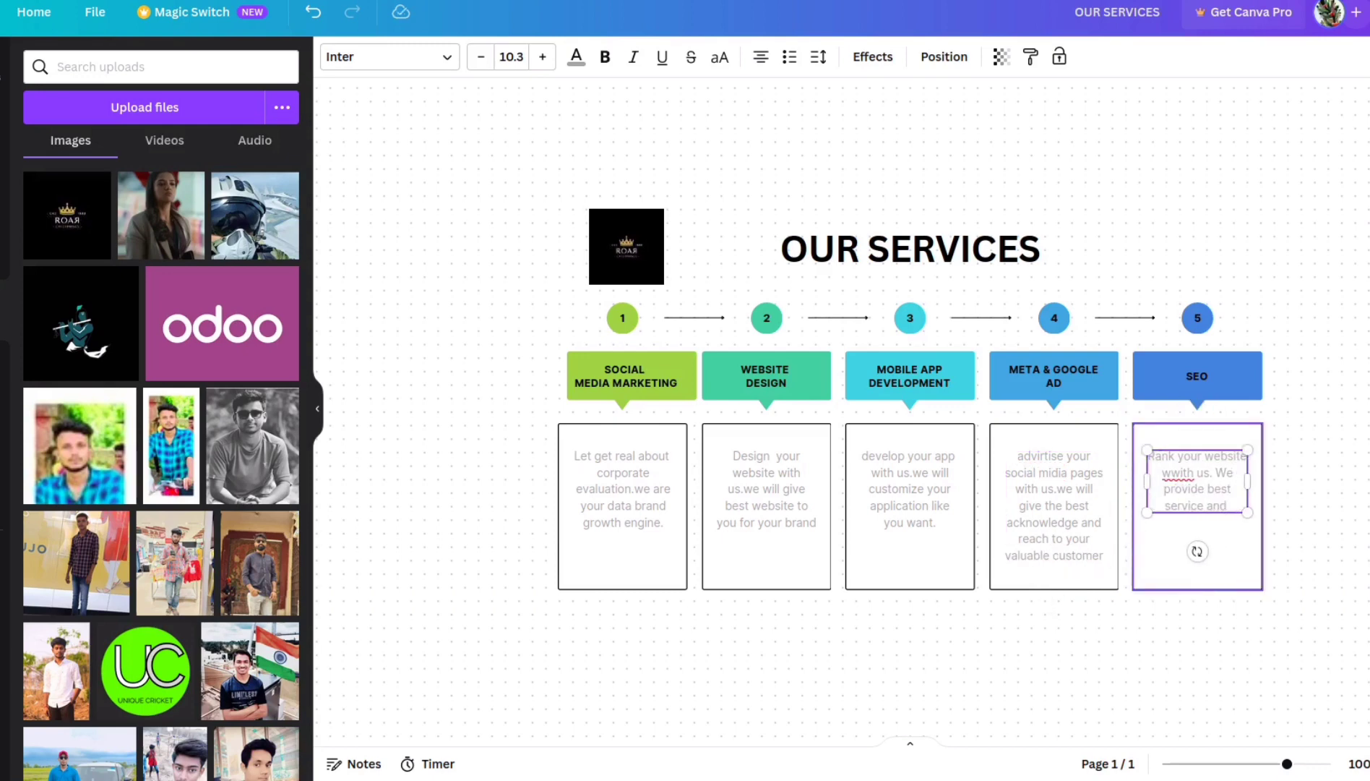
pyautogui.press('BackSpace')
pyautogui.press('BackSpace')
pyautogui.press('BackSpace')
pyautogui.write('ijn')
pyautogui.press('BackSpace')
pyautogui.press('BackSpace')
pyautogui.write('n cheapest r')
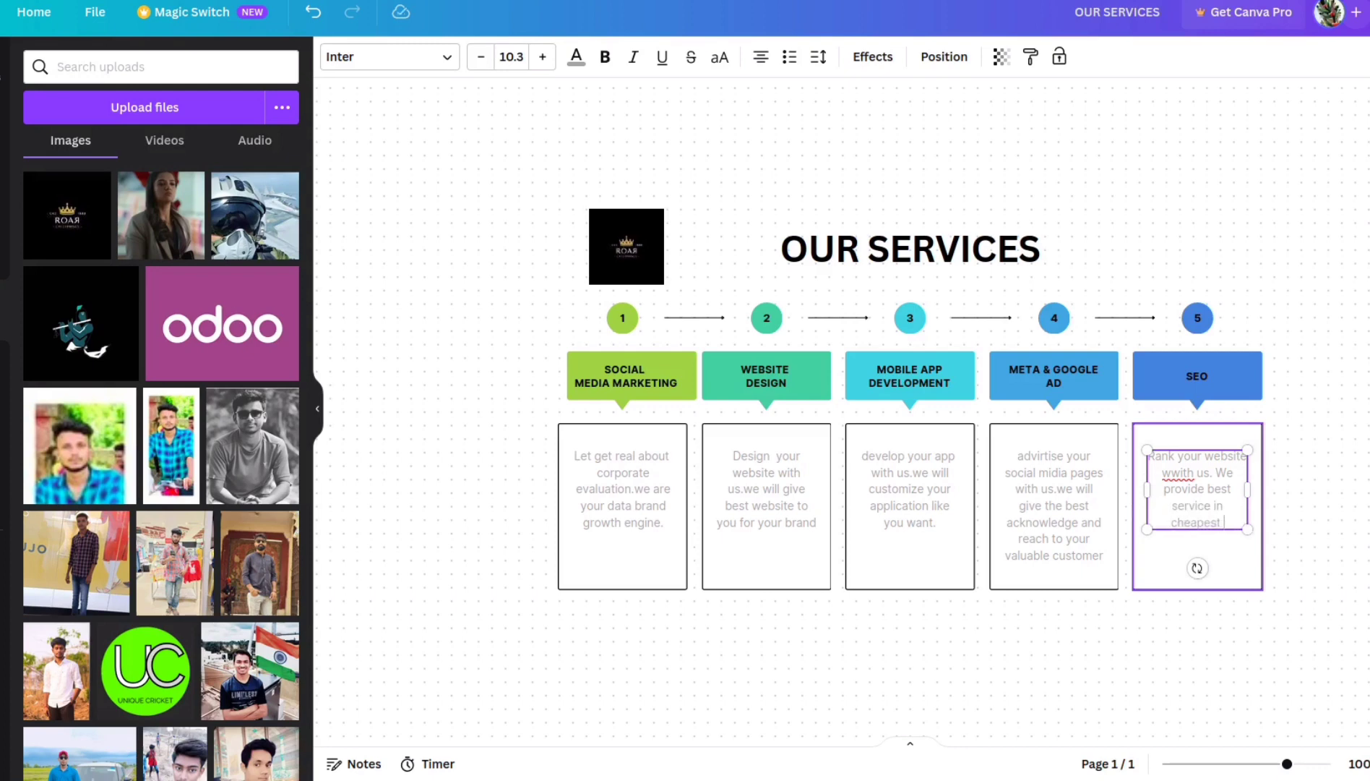
pyautogui.press('BackSpace')
pyautogui.press('BackSpace')
pyautogui.press('BackSpace')
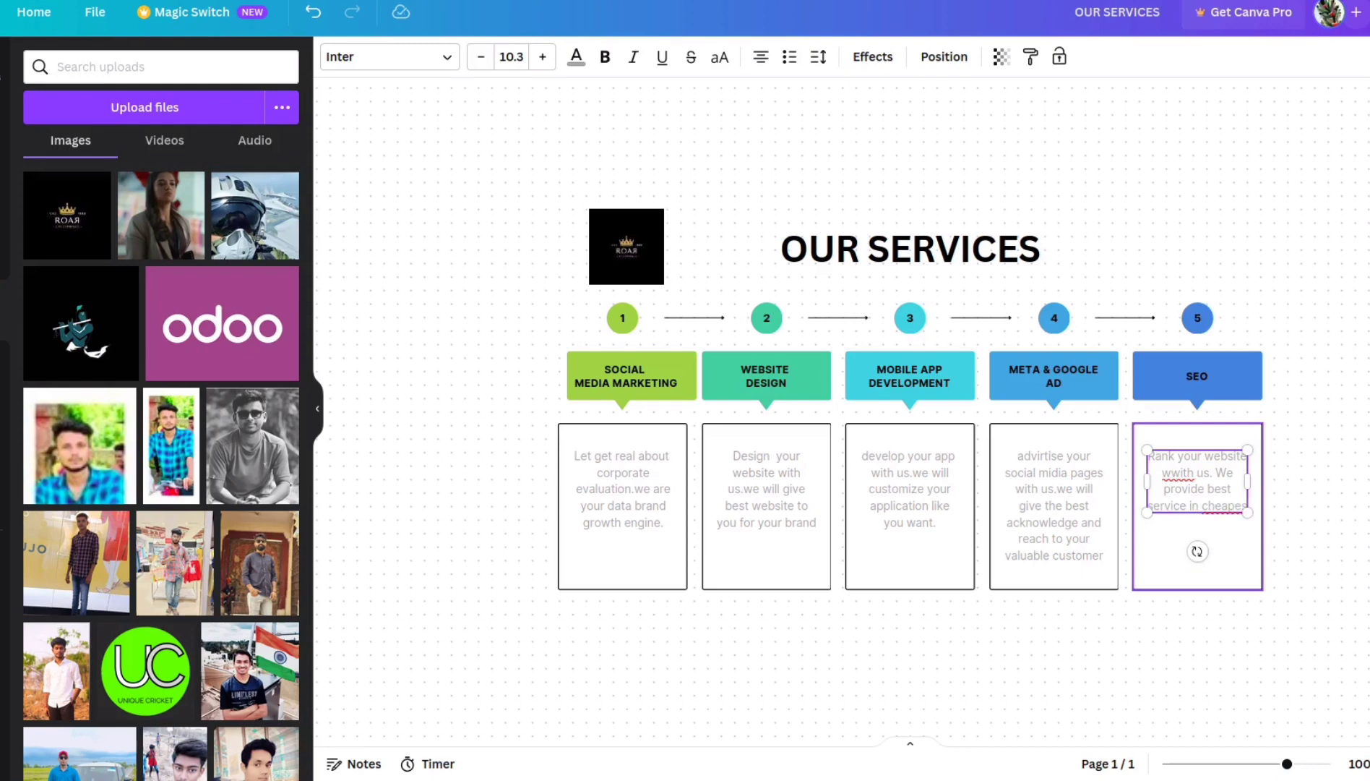
pyautogui.write('t ')
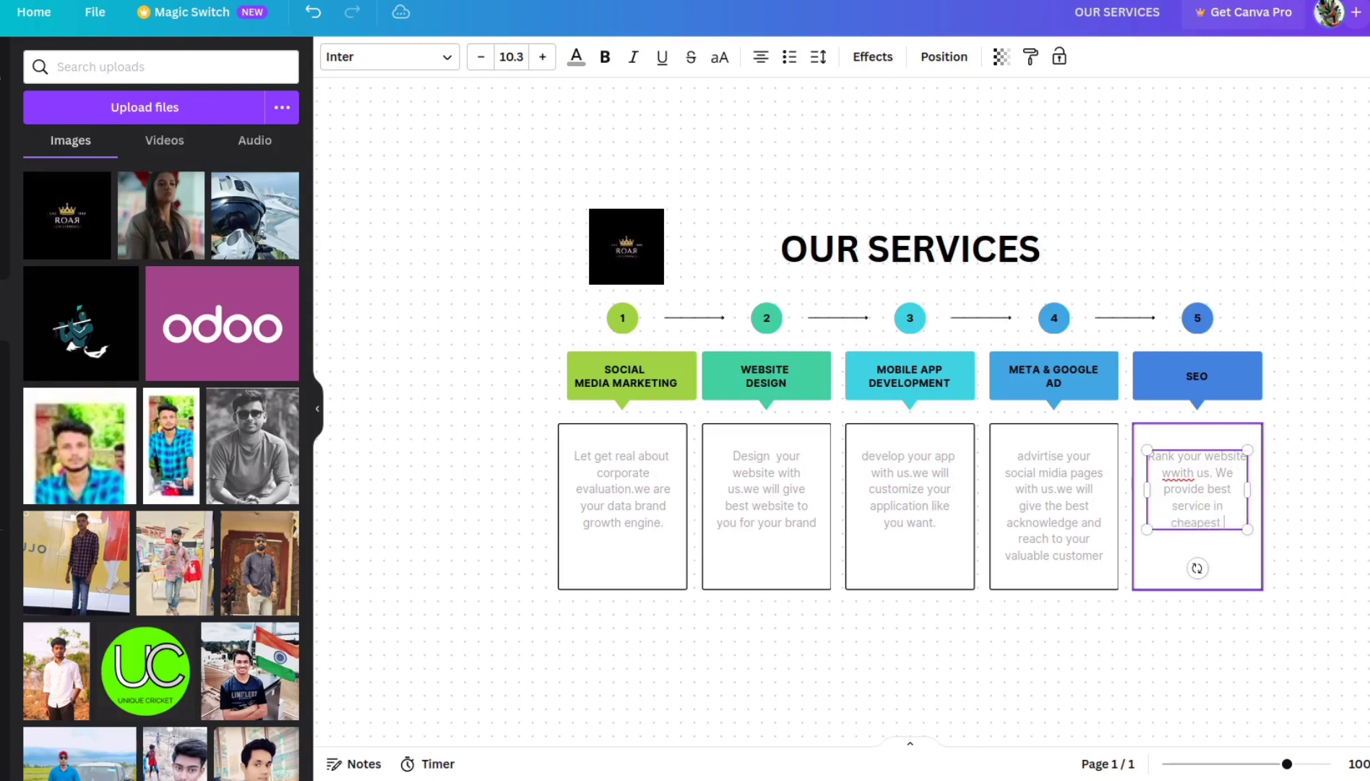
pyautogui.write('rate')
pyautogui.write(' of pric')
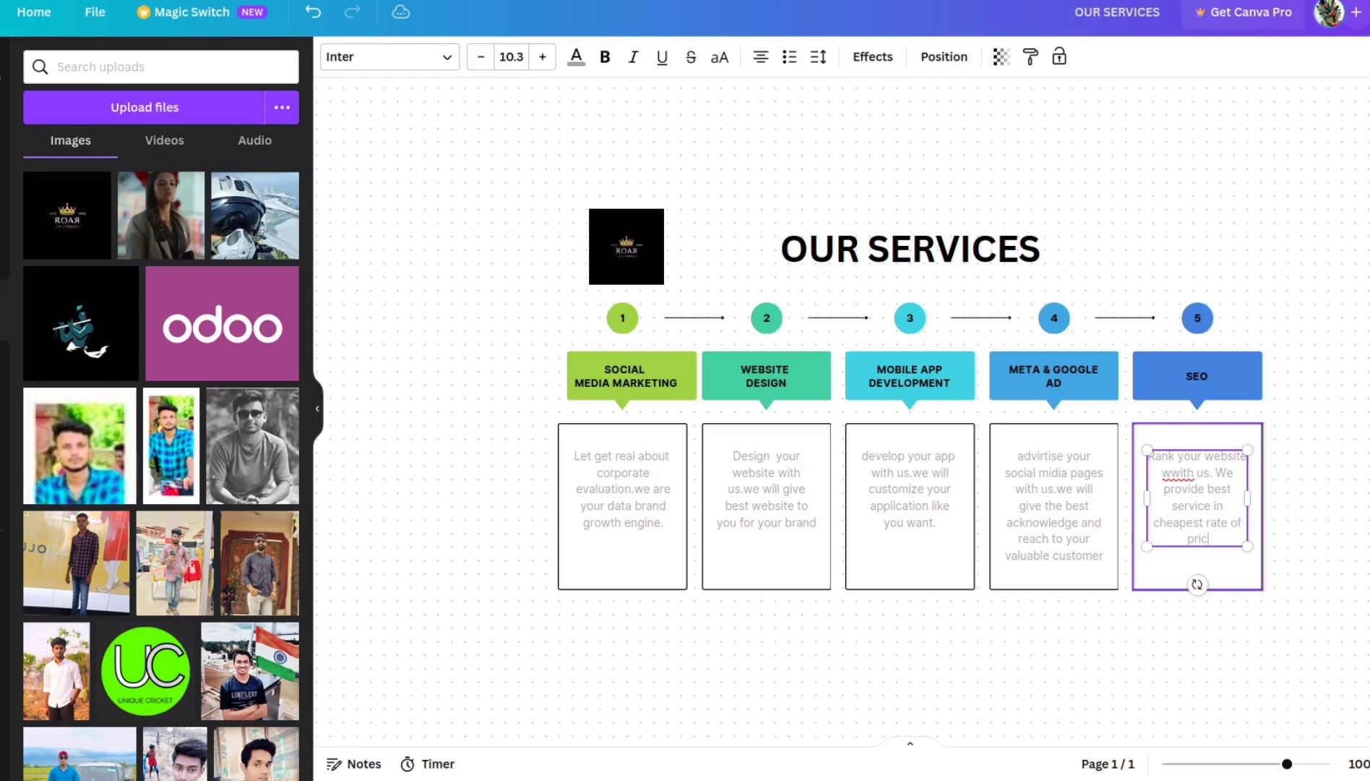
pyautogui.write('e.')
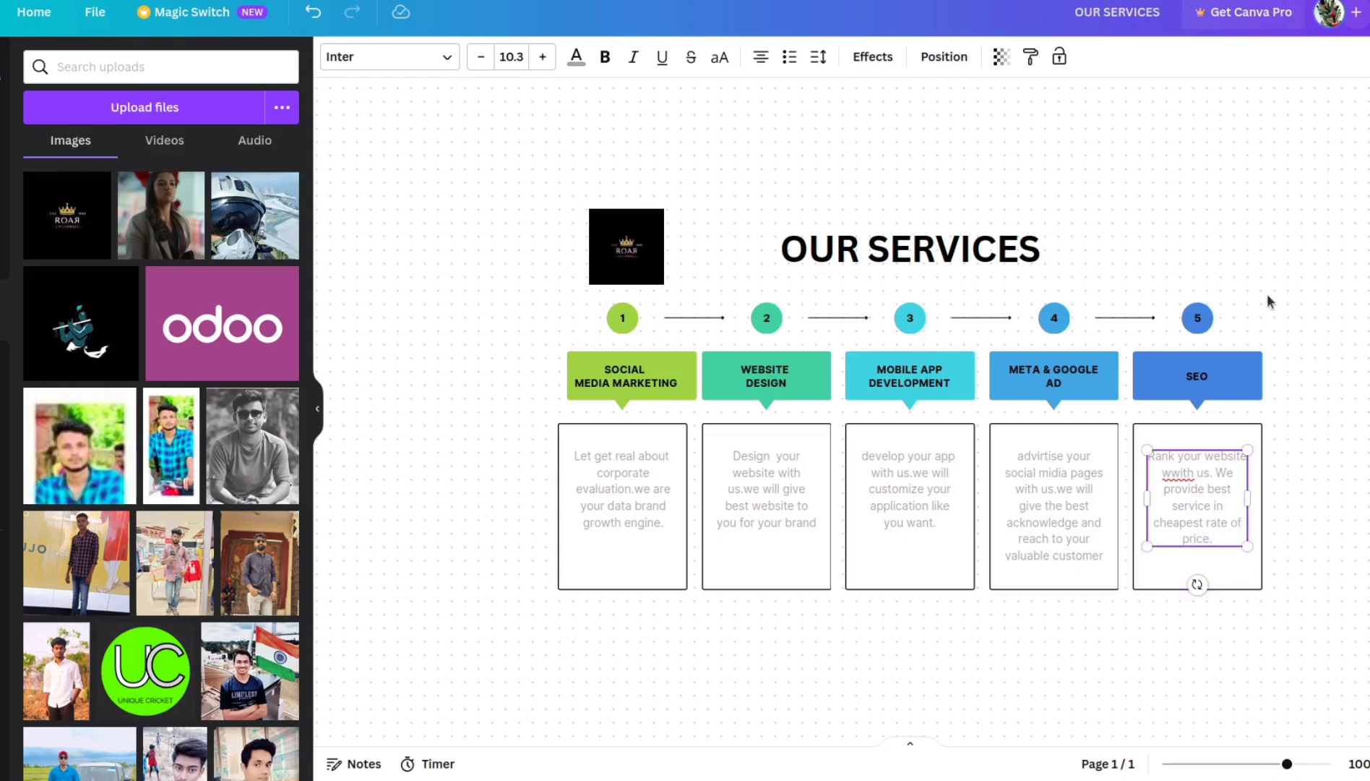
pyautogui.click(1112, 177)
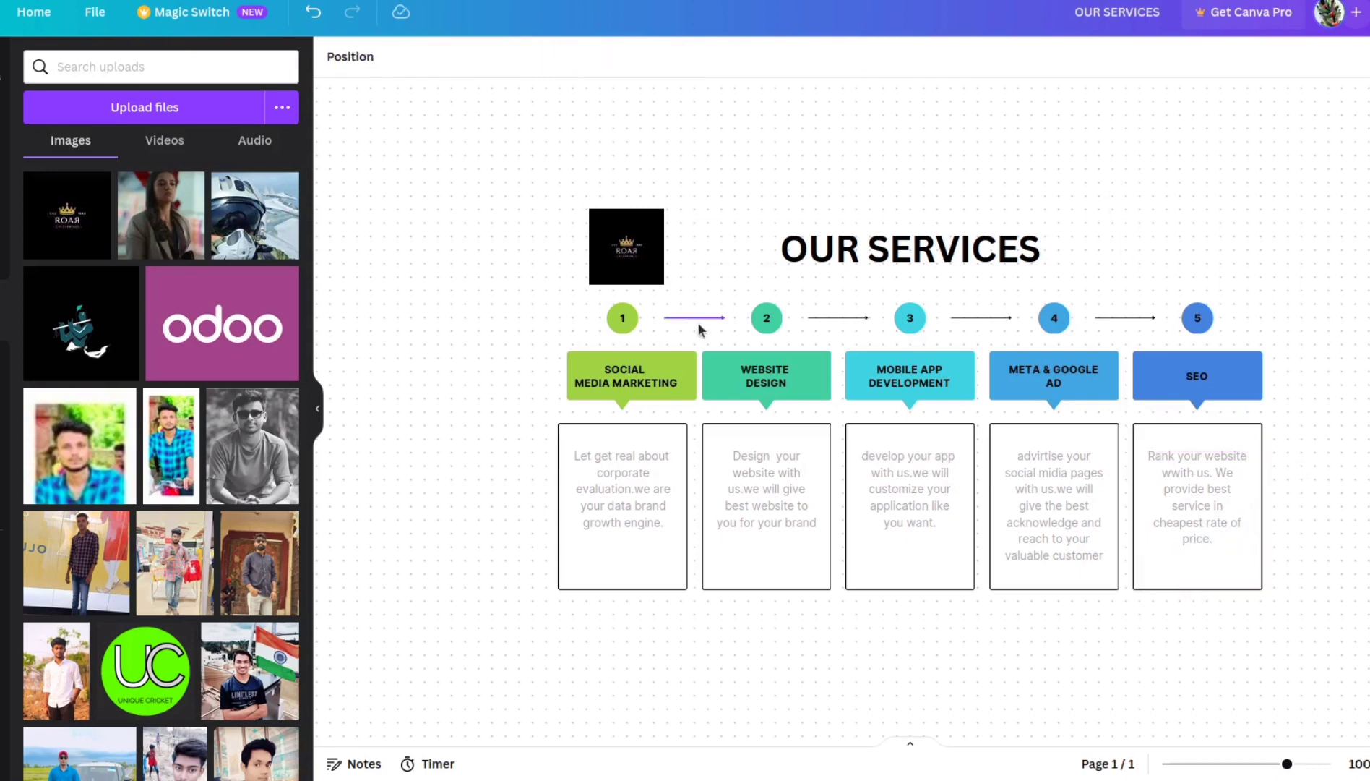
# Hide the uploads panel and download the OUR SERVICES design as a PNG file.
pyautogui.click(318, 408)
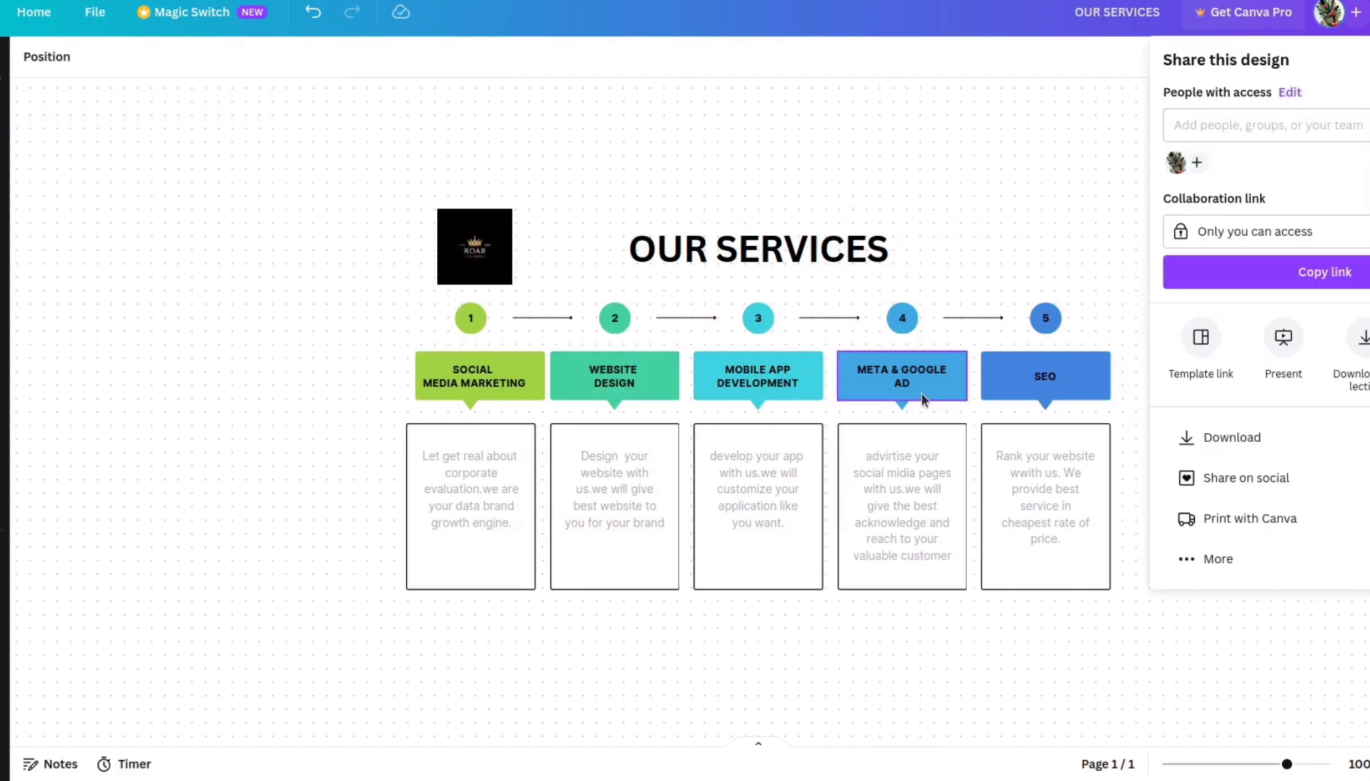
pyautogui.click(1221, 437)
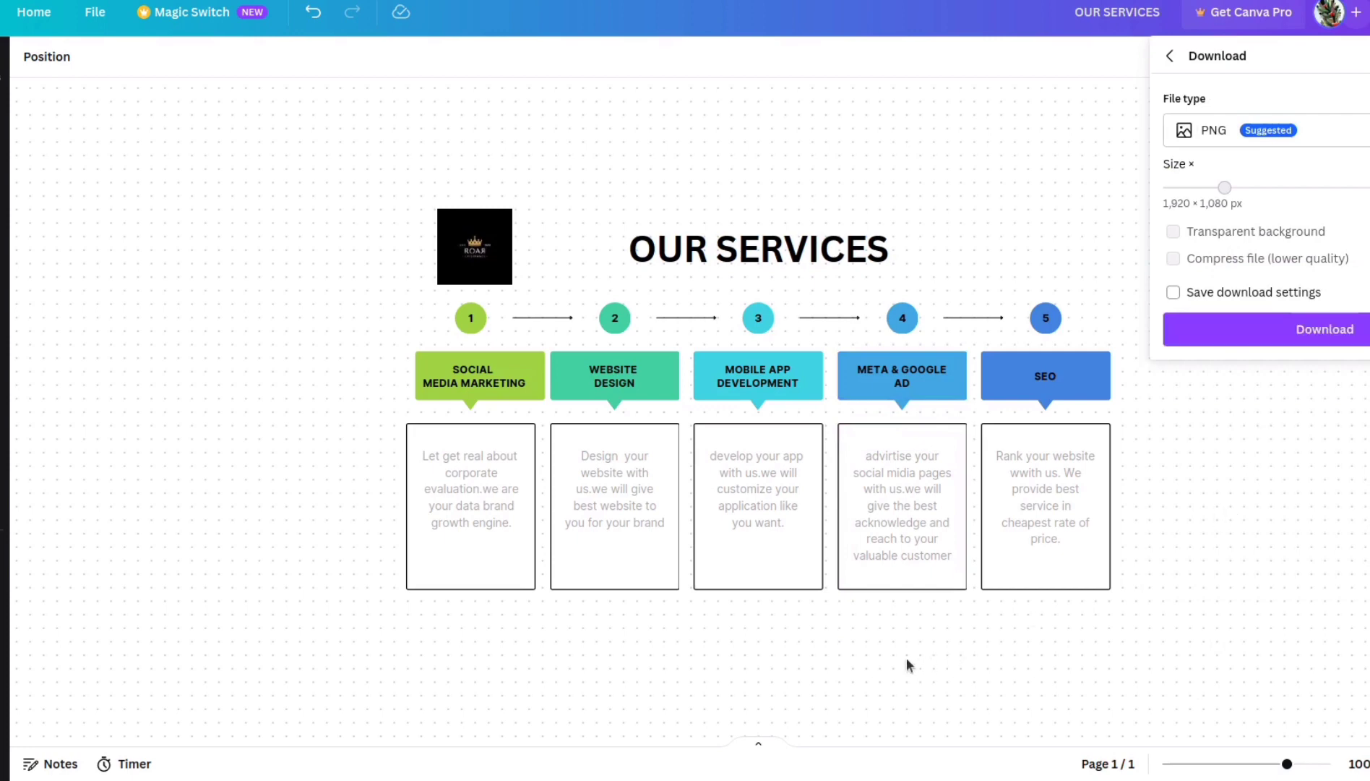
pyautogui.click(1237, 327)
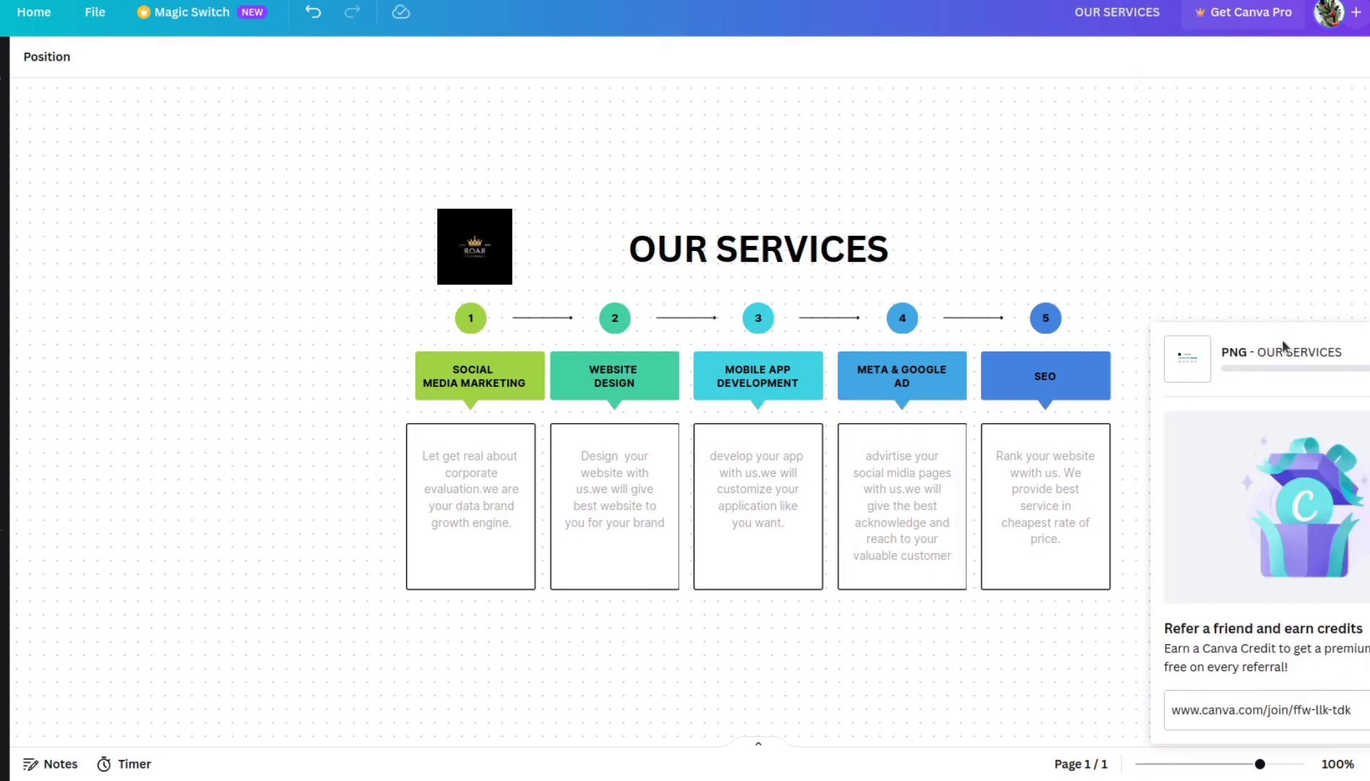